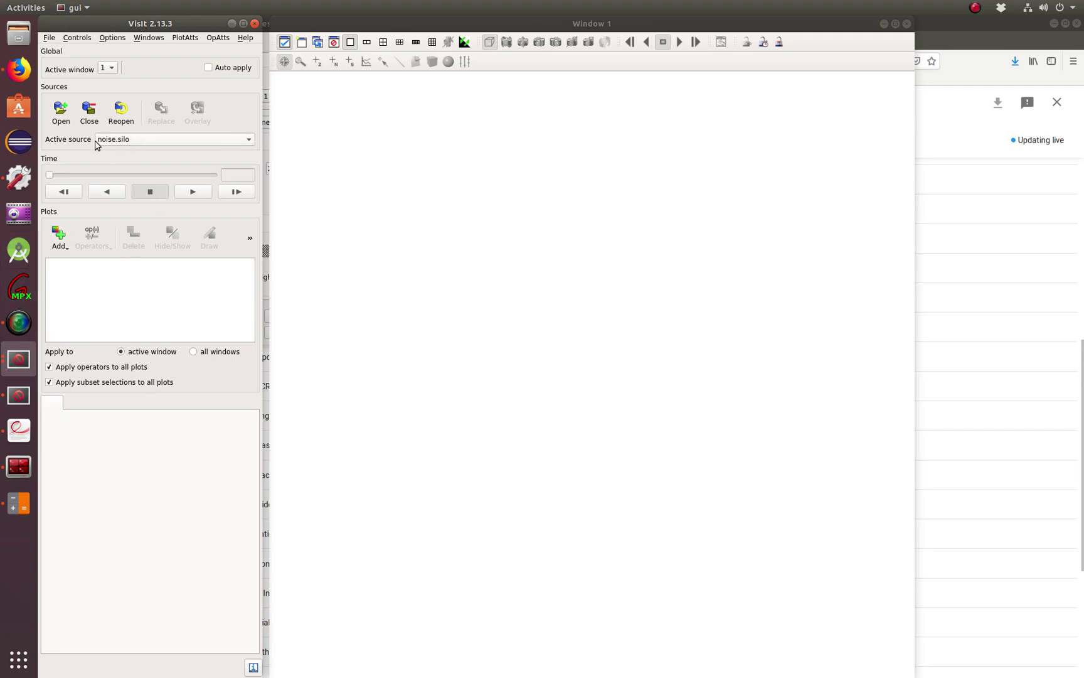
Add a Pseudocolor plot of the PointVar variable from noise.silo
click(119, 113)
click(59, 236)
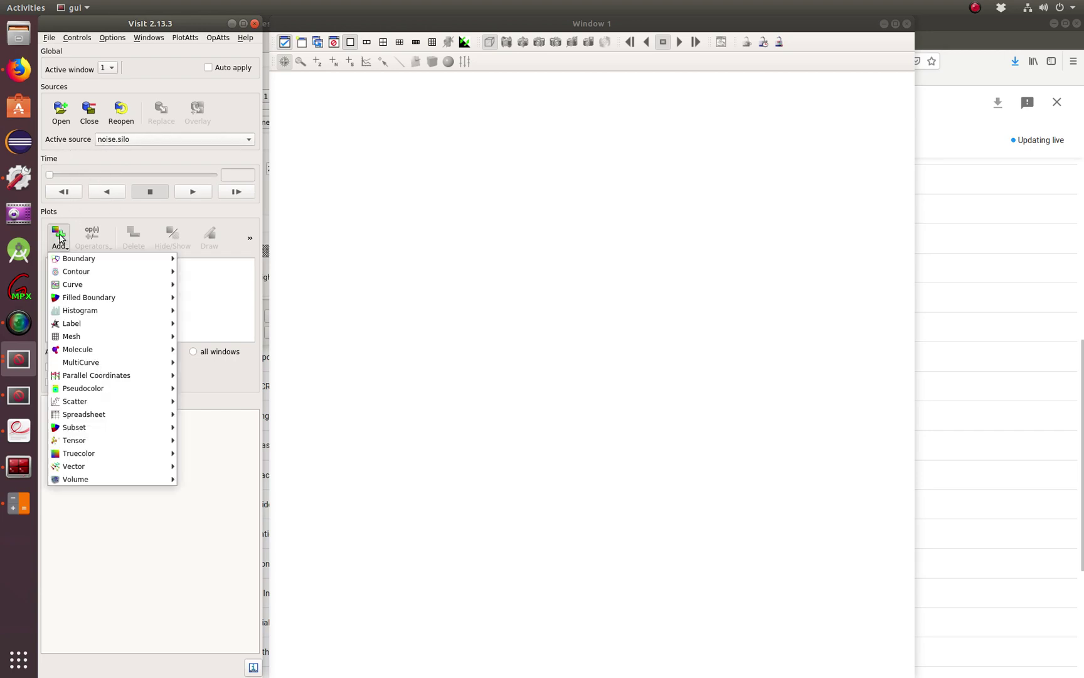
mouse_move(96, 390)
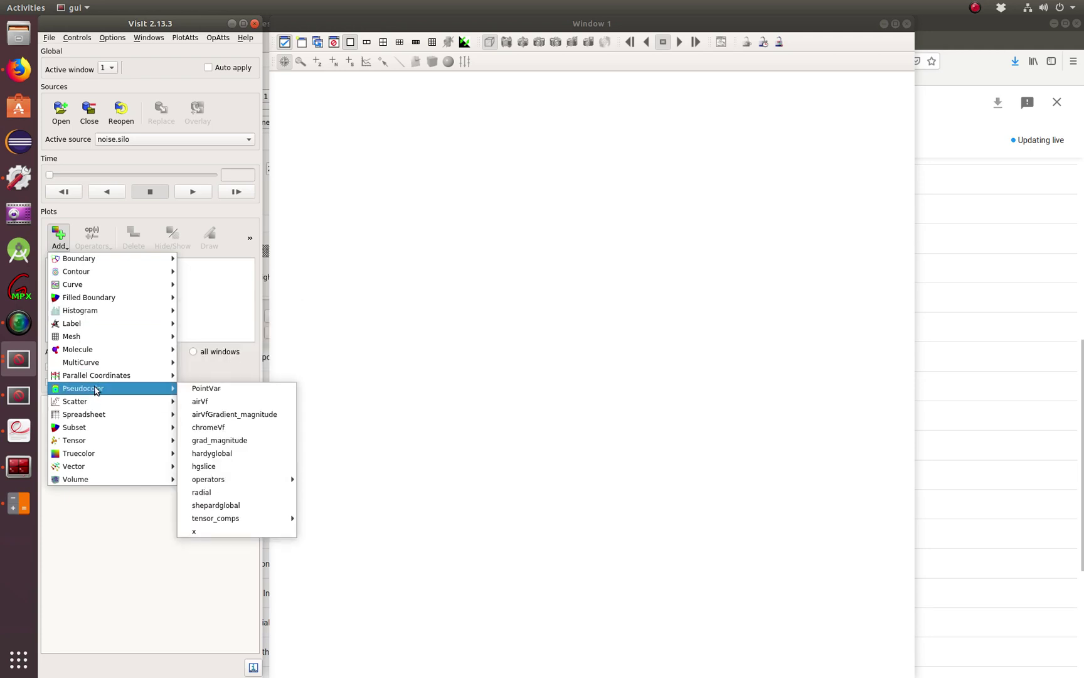
click(211, 389)
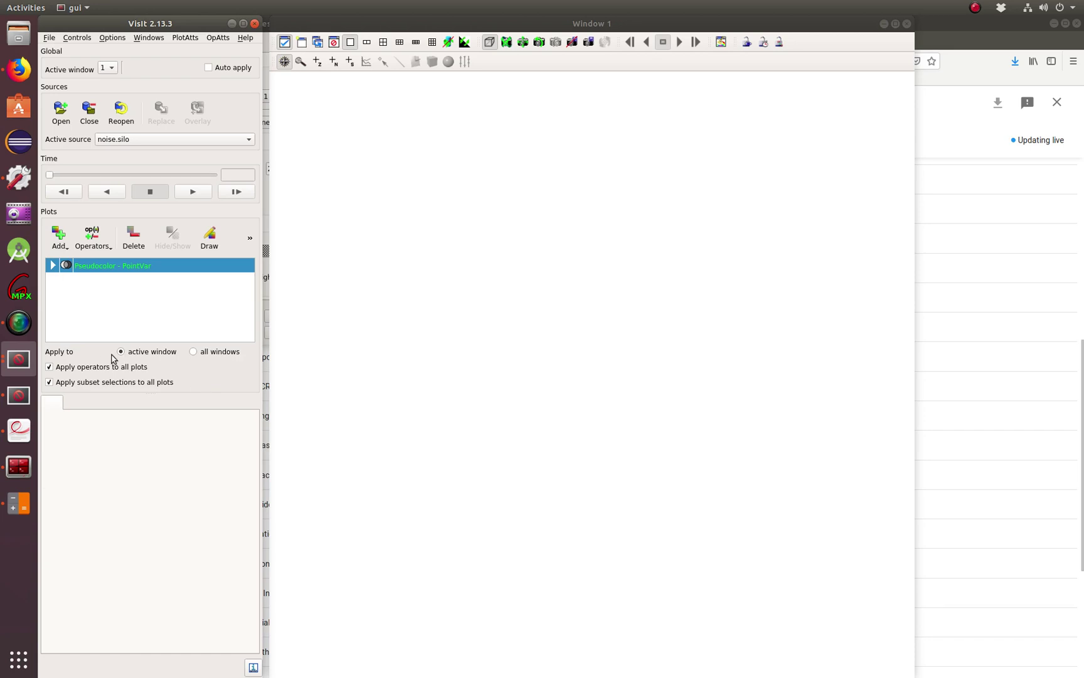
Set the PointVar plot's point type to Axis with a point size of 0.2
double_click(110, 269)
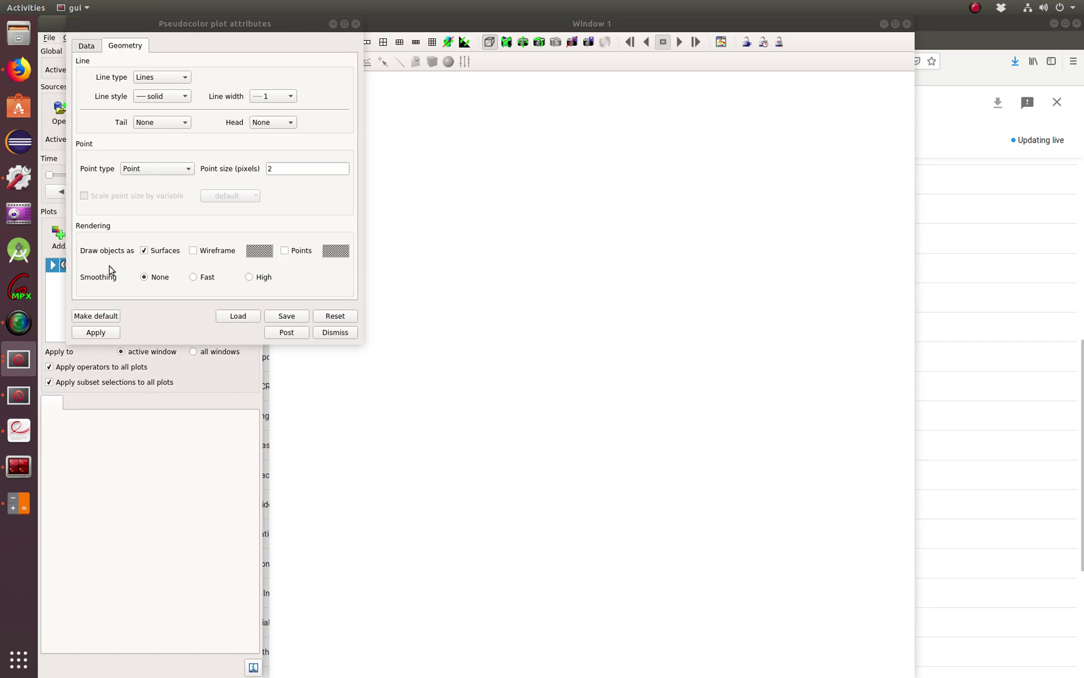
click(189, 170)
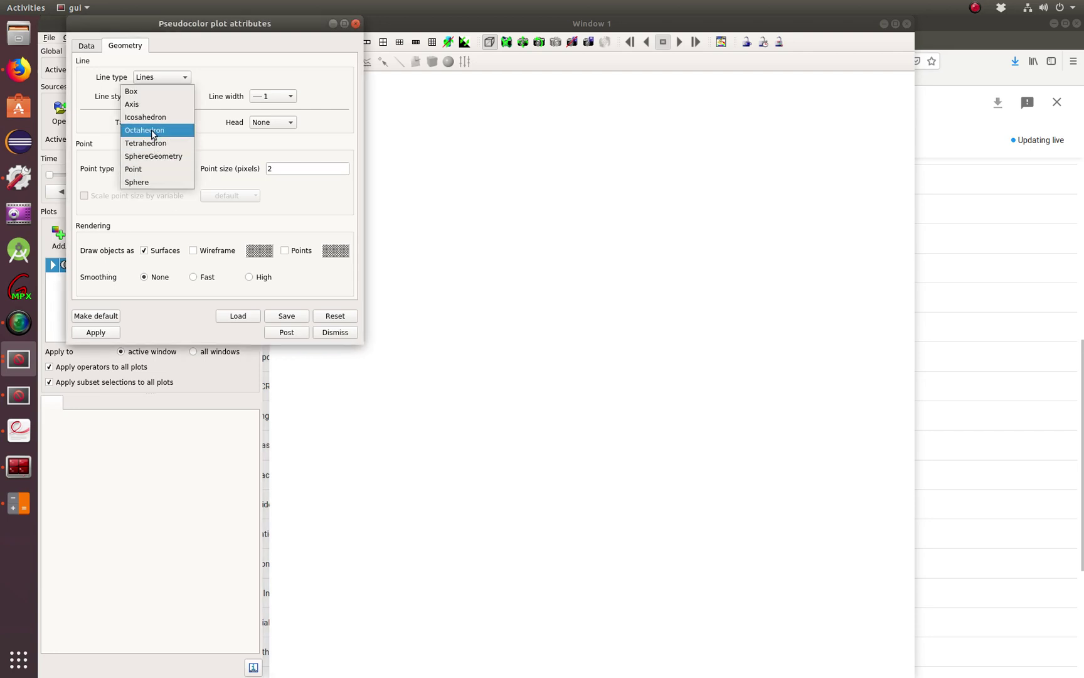
click(146, 105)
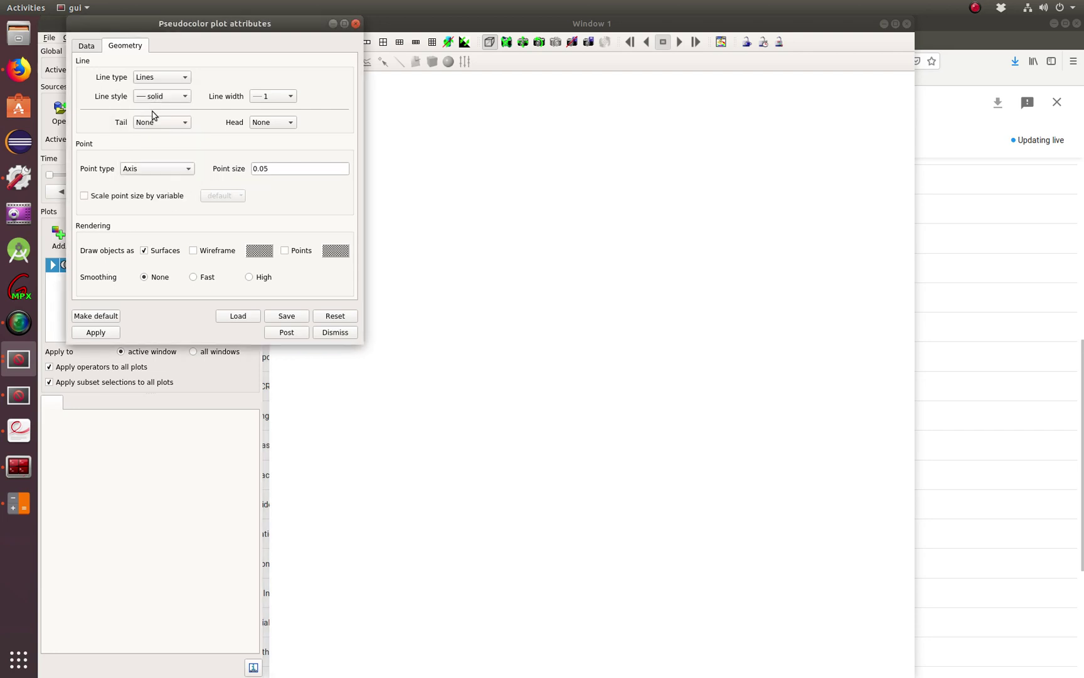
click(279, 166)
key(BackSpace)
text(2)
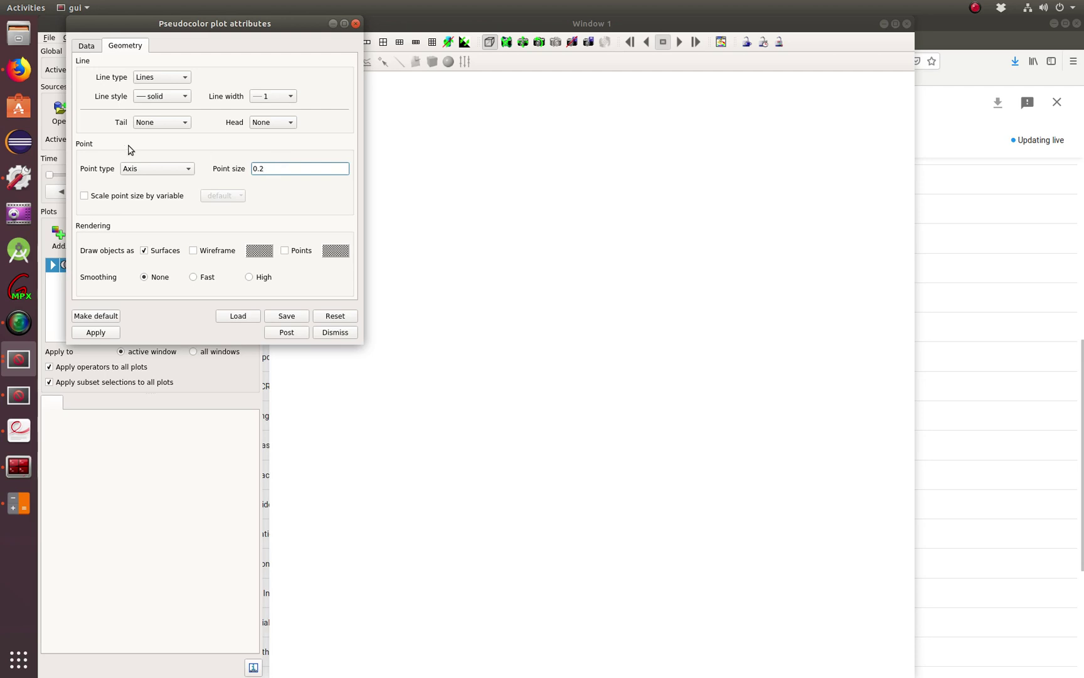
Set the PointVar plot's color table to calewhite
click(91, 50)
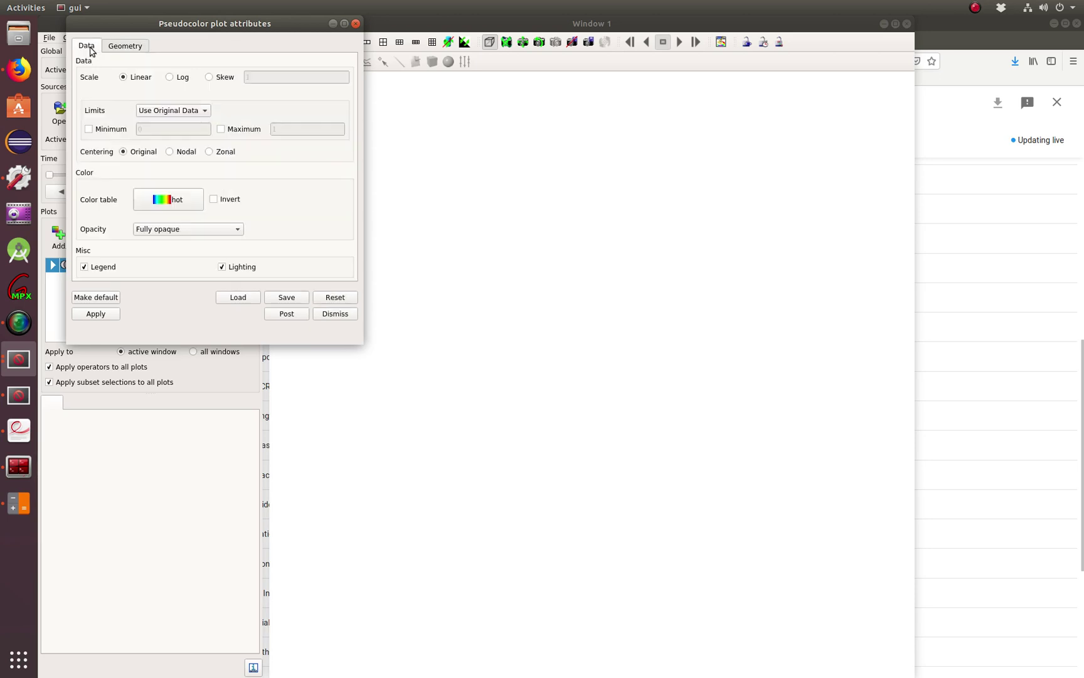
click(174, 203)
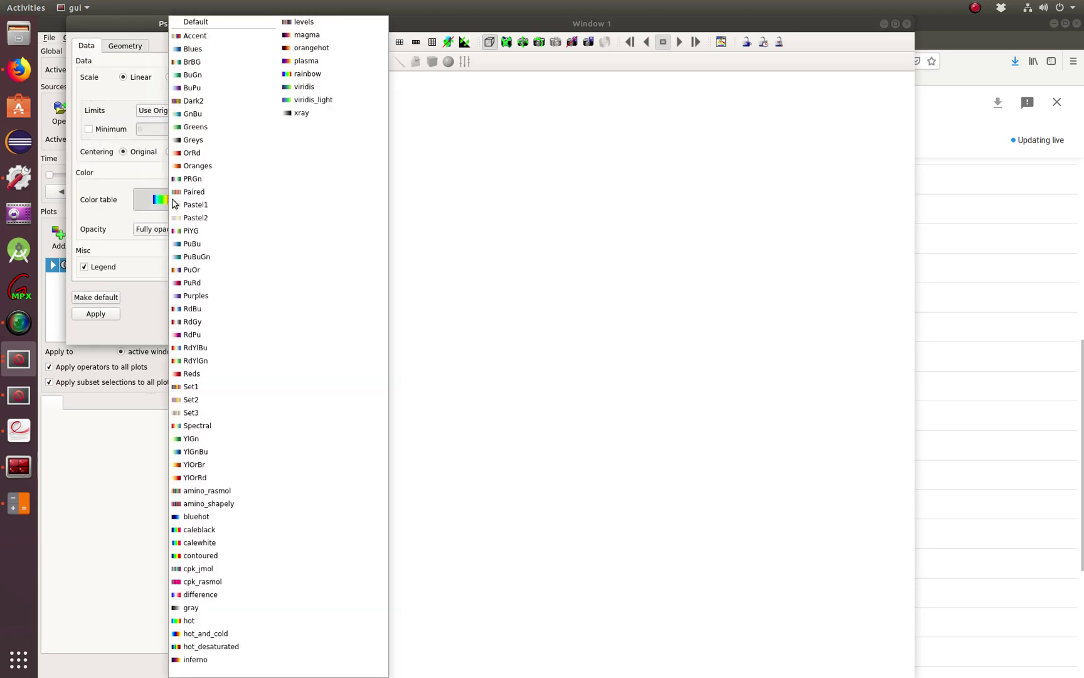
click(217, 543)
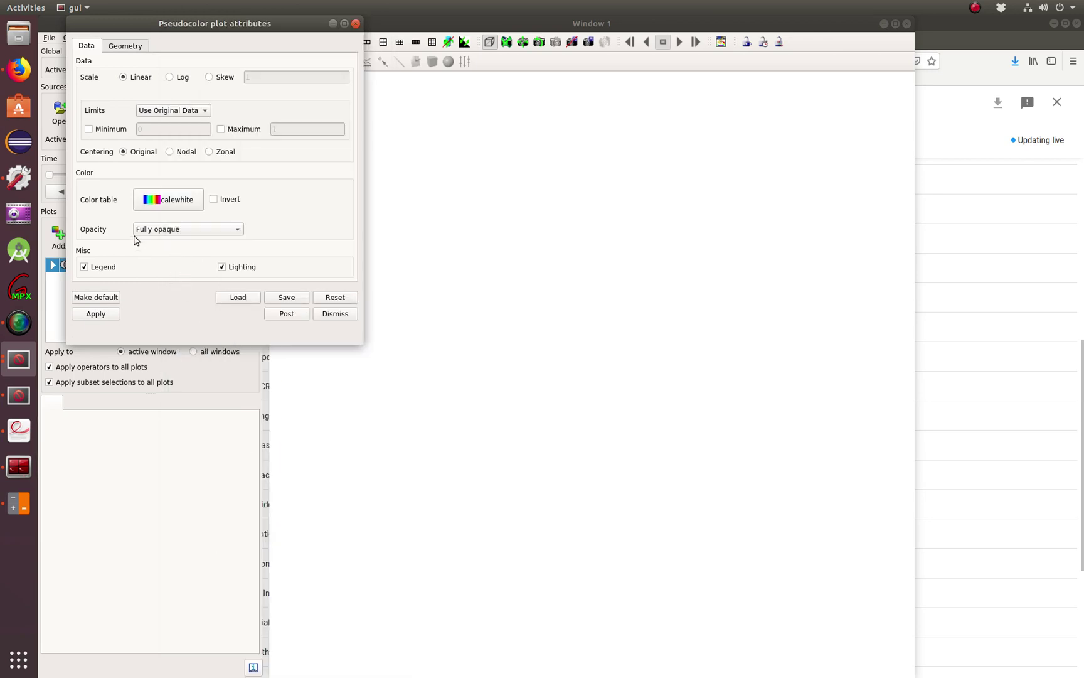
Enable scaling the point size by the default variable, apply the attributes and draw the PointVar plot
click(133, 50)
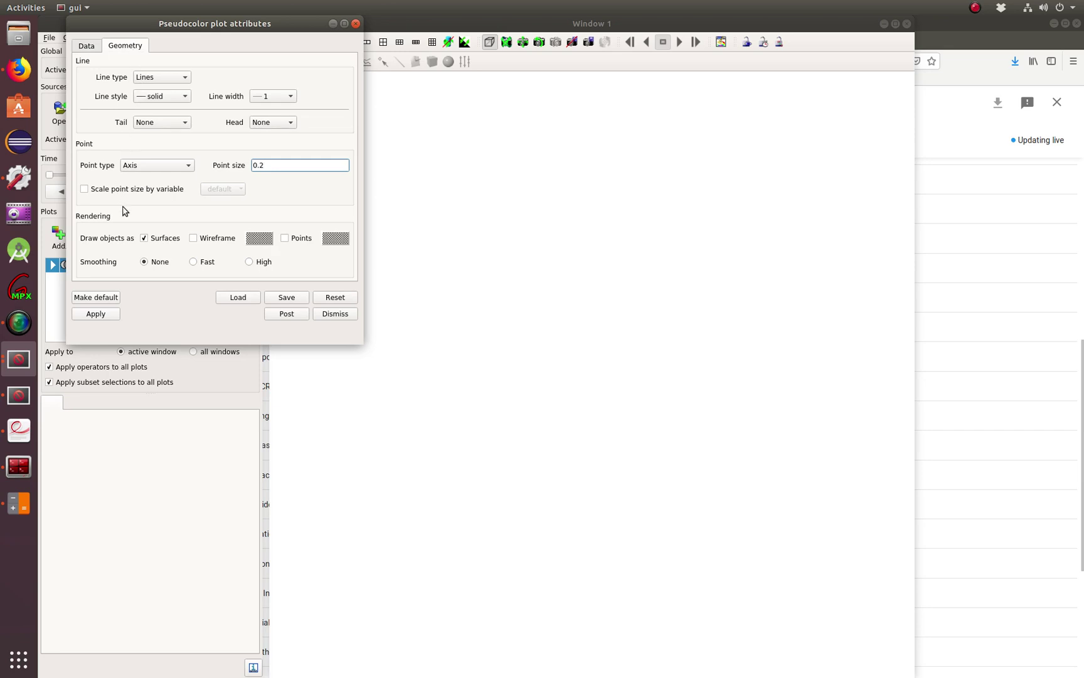
click(84, 189)
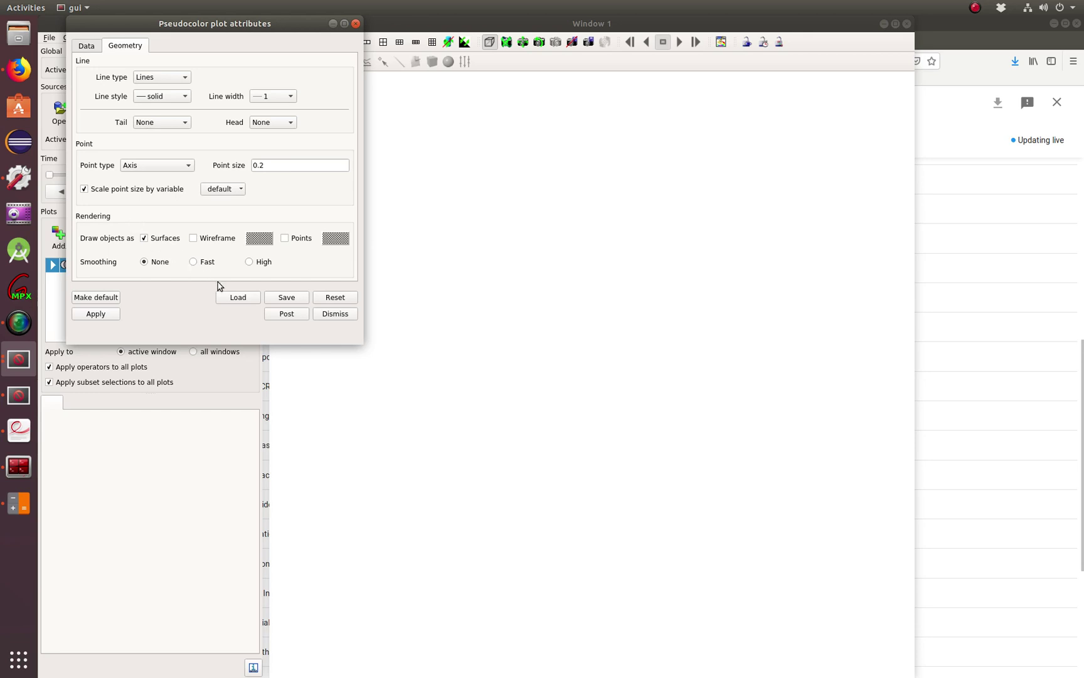
click(108, 315)
click(118, 398)
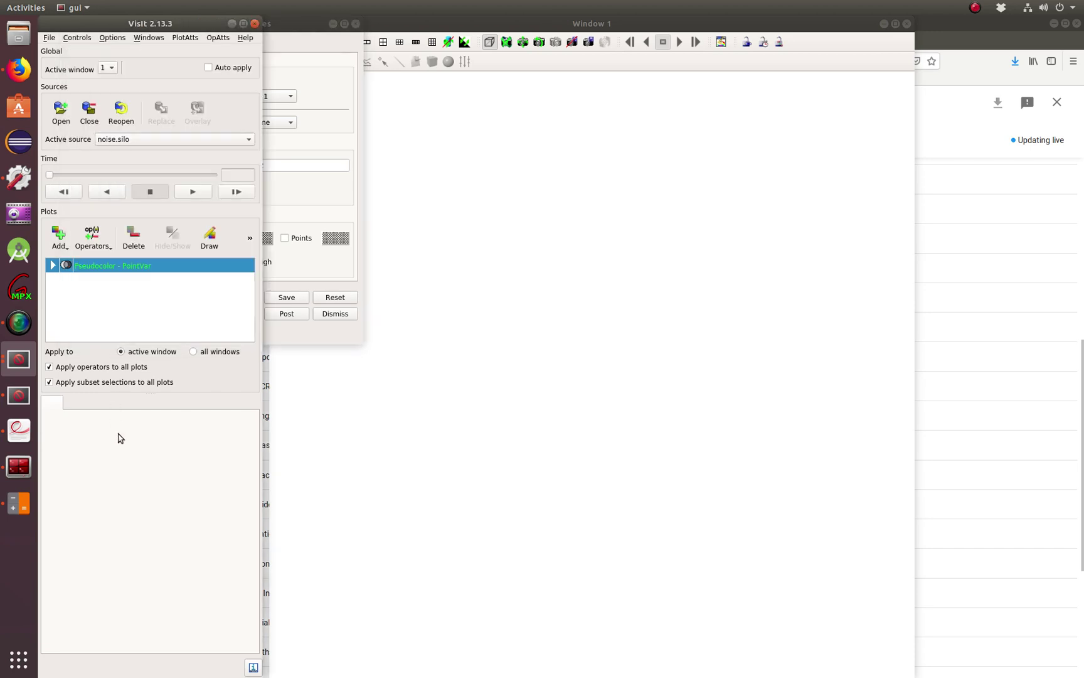
click(215, 244)
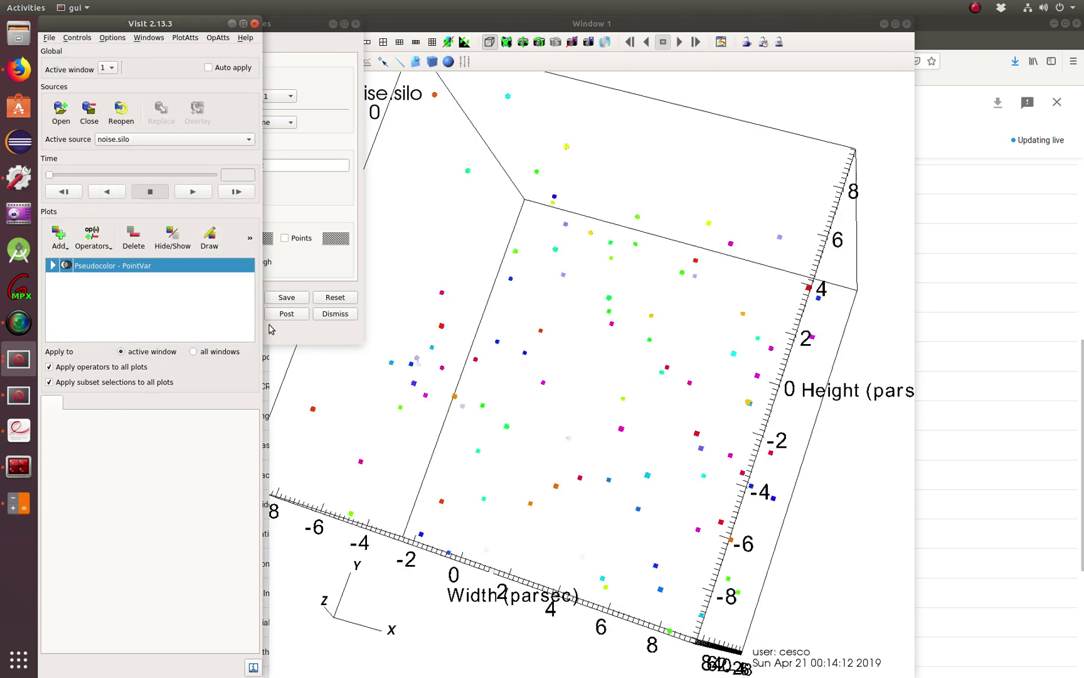
Examine the colored PointVar points inside the 3D bounding box from several angles and distances
drag(563, 338, 568, 220)
mouse_move(632, 399)
mouse_down()
mouse_move(680, 377)
mouse_move(742, 375)
mouse_move(567, 394)
mouse_move(607, 404)
mouse_move(624, 382)
mouse_up()
drag(555, 497, 594, 530)
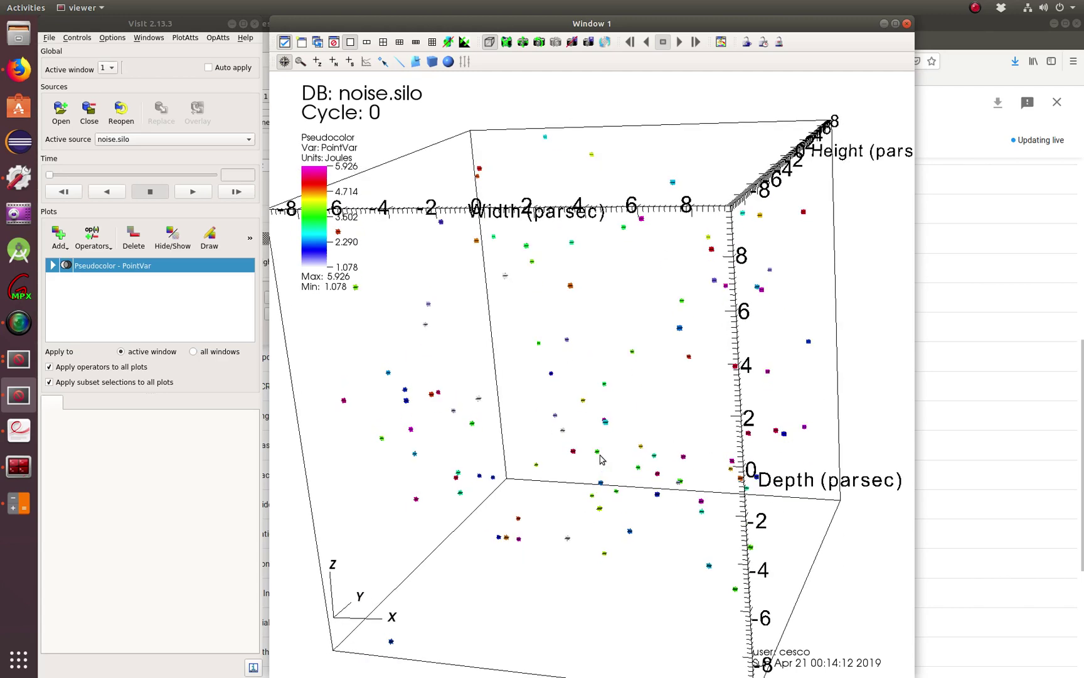
scroll(560, 450, up, 2)
scroll(559, 450, up, 2)
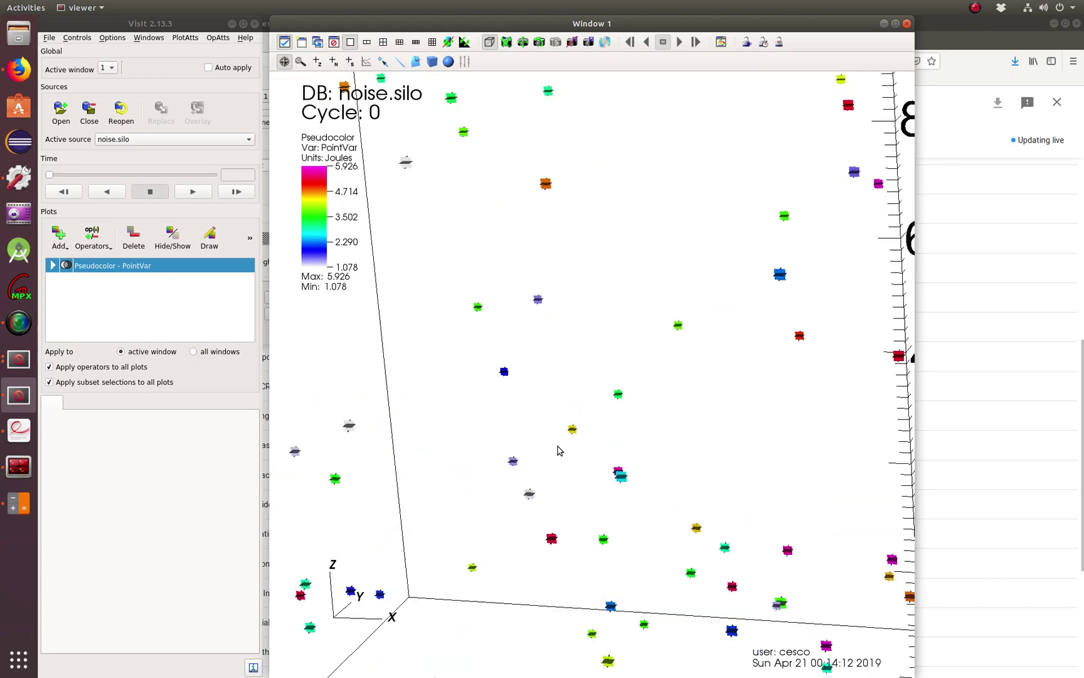
scroll(480, 382, down, 3)
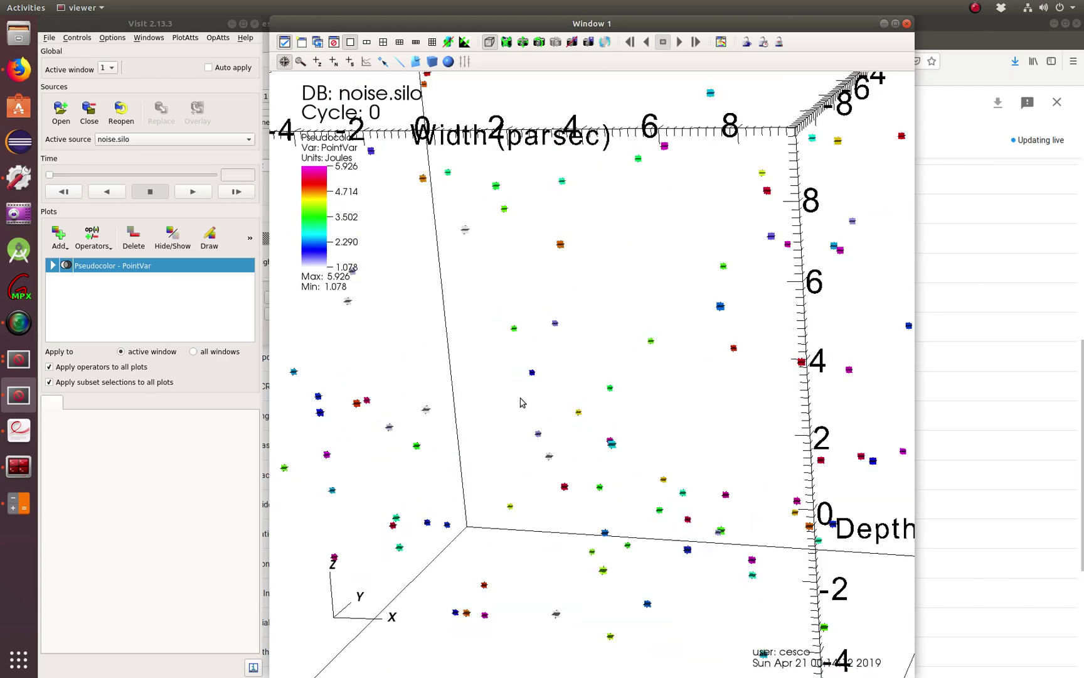
scroll(520, 401, down, 2)
drag(506, 460, 567, 480)
scroll(543, 427, down, 2)
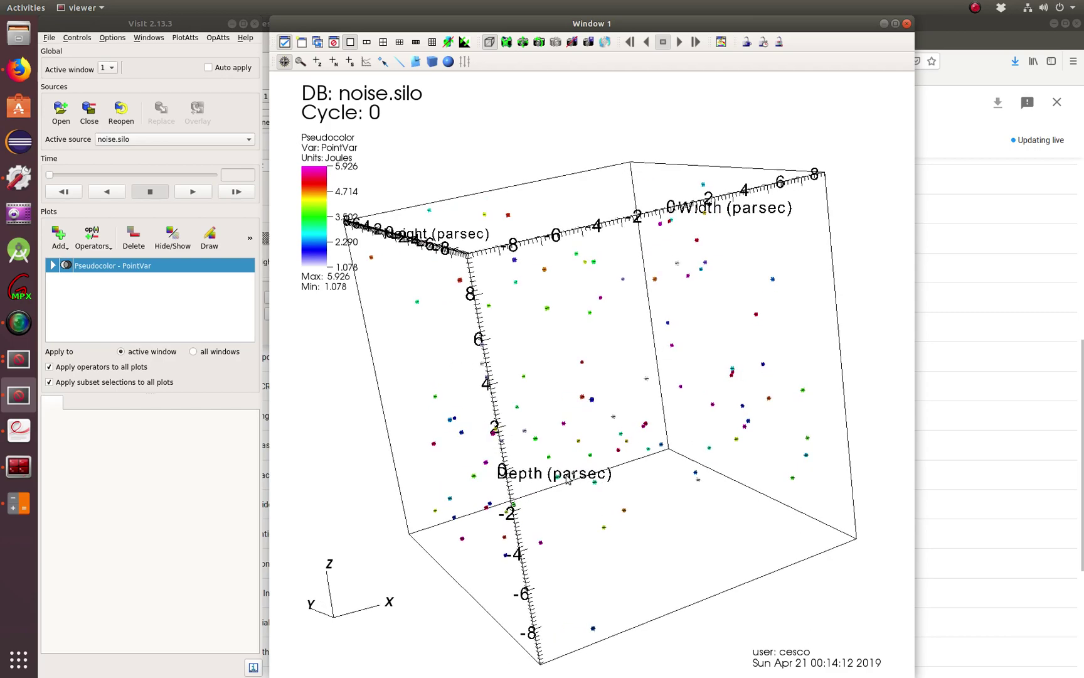
drag(565, 416, 545, 359)
drag(528, 435, 605, 419)
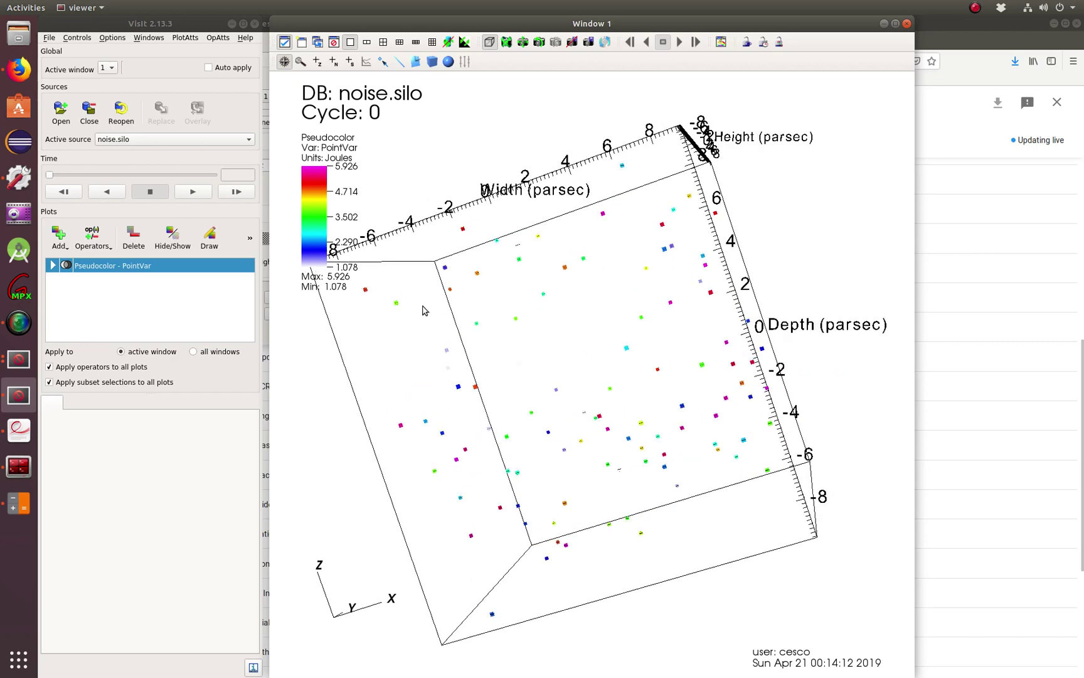
drag(425, 310, 598, 368)
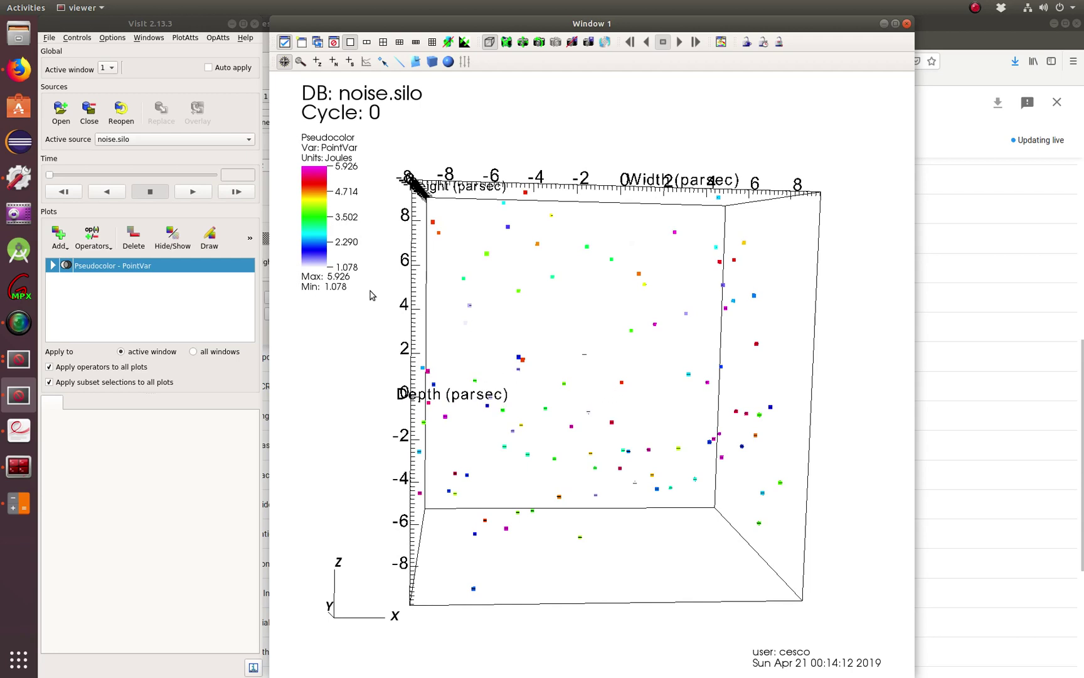
right_click(310, 207)
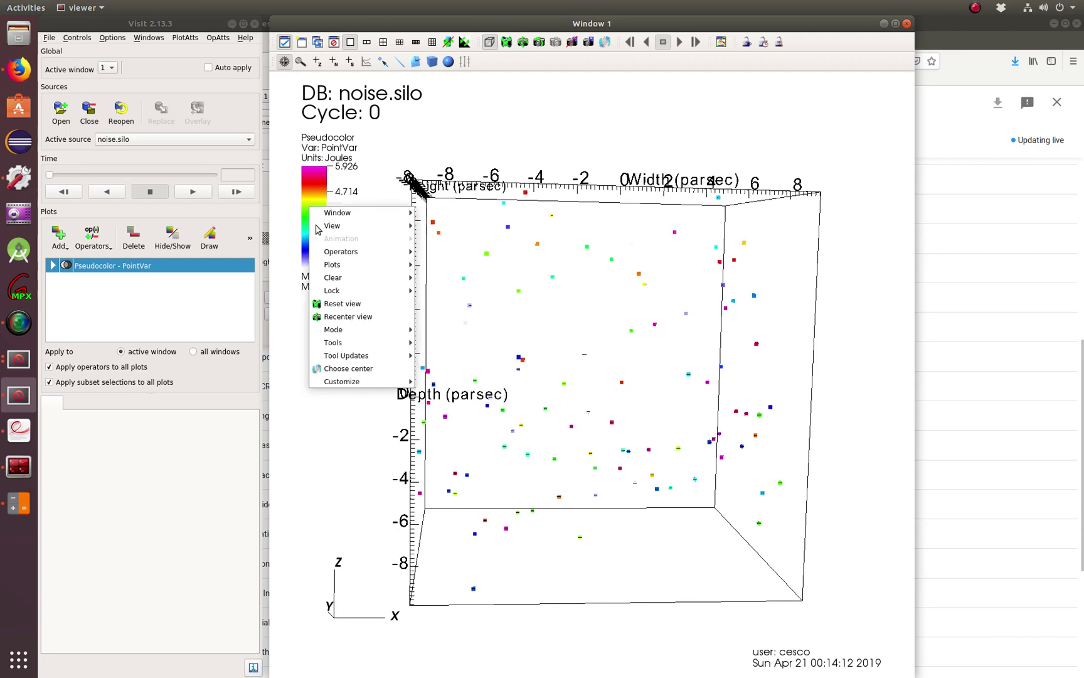
click(505, 362)
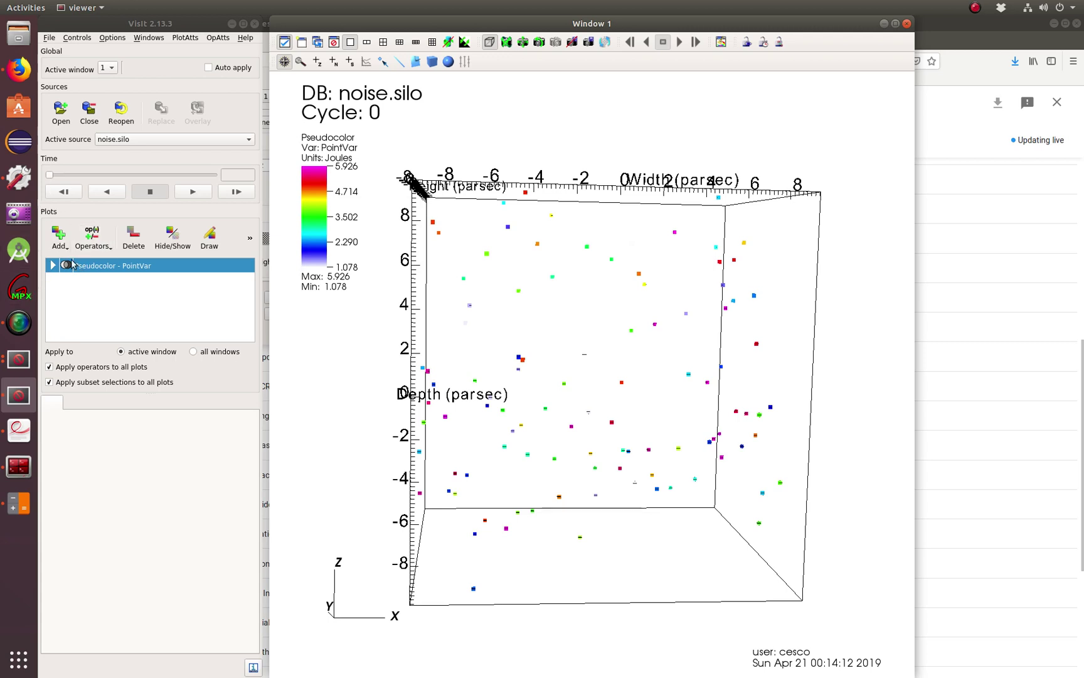
Add a second Pseudocolor plot showing the hardyglobal variable
click(58, 236)
mouse_move(105, 392)
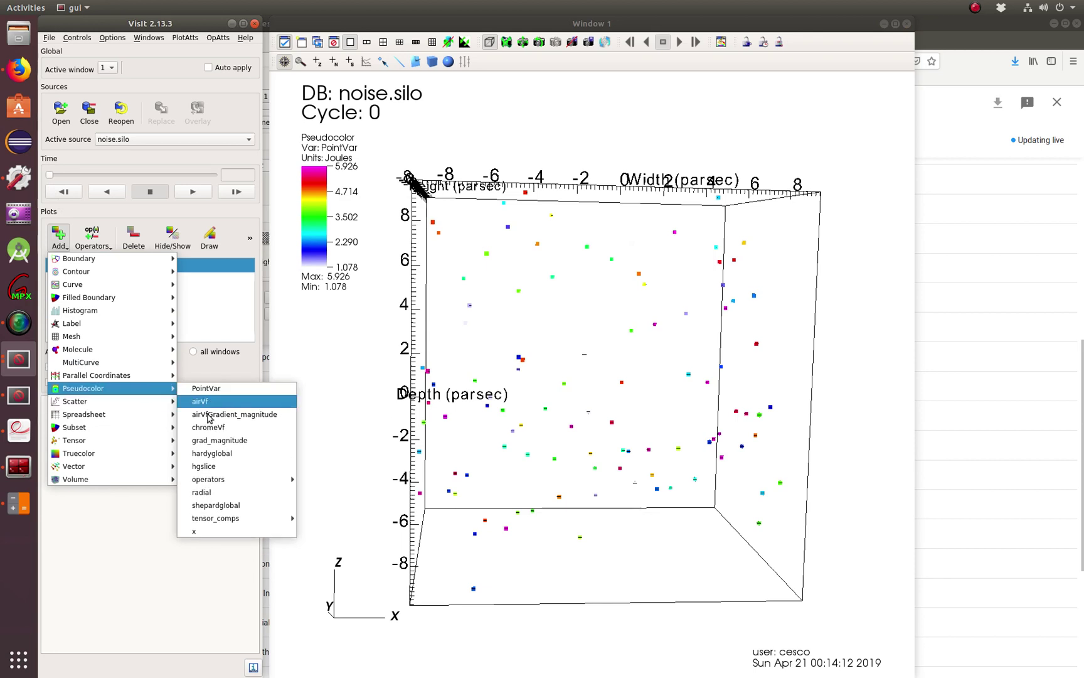
click(208, 453)
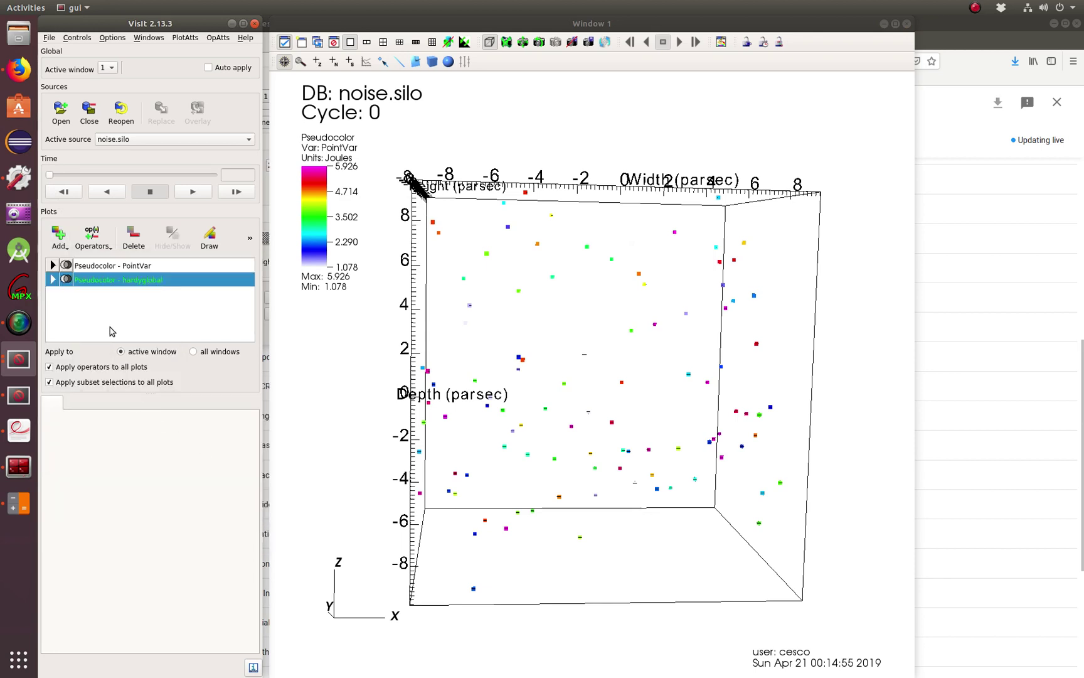
Give the hardyglobal plot a constant opacity of 50%, apply it and draw the plot
double_click(111, 282)
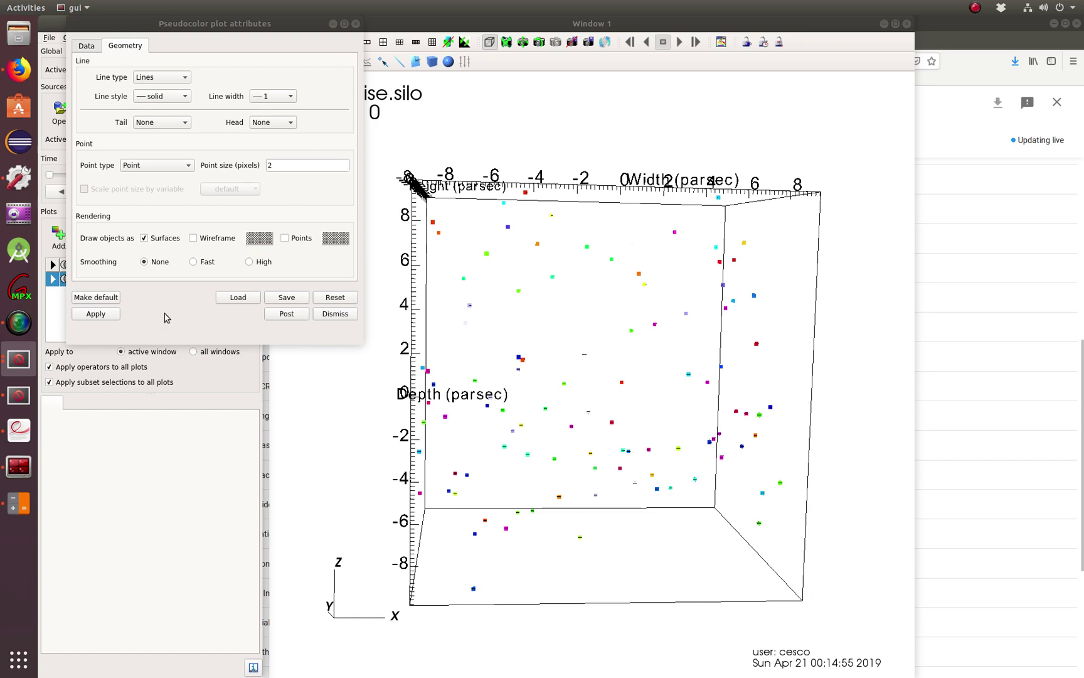
click(96, 46)
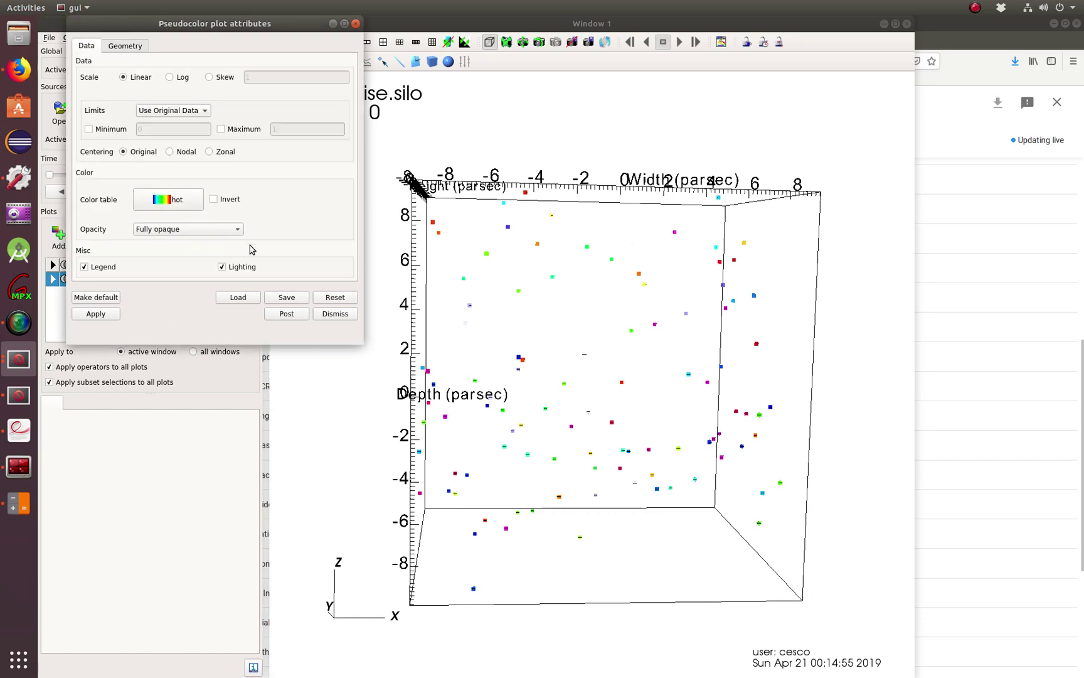
click(204, 230)
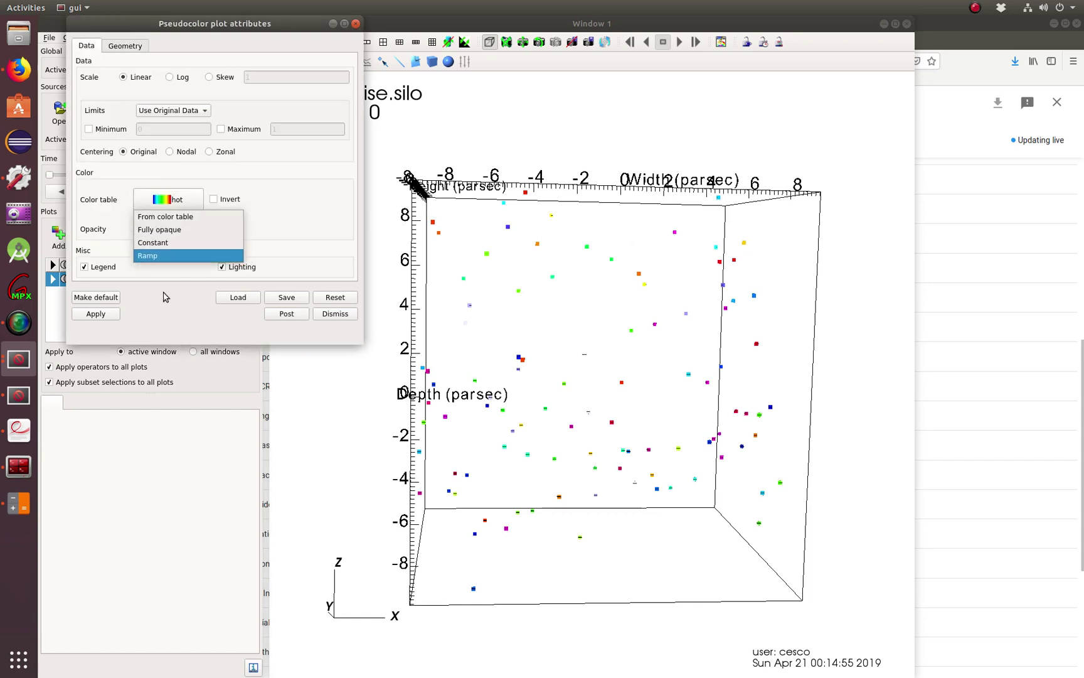
click(185, 248)
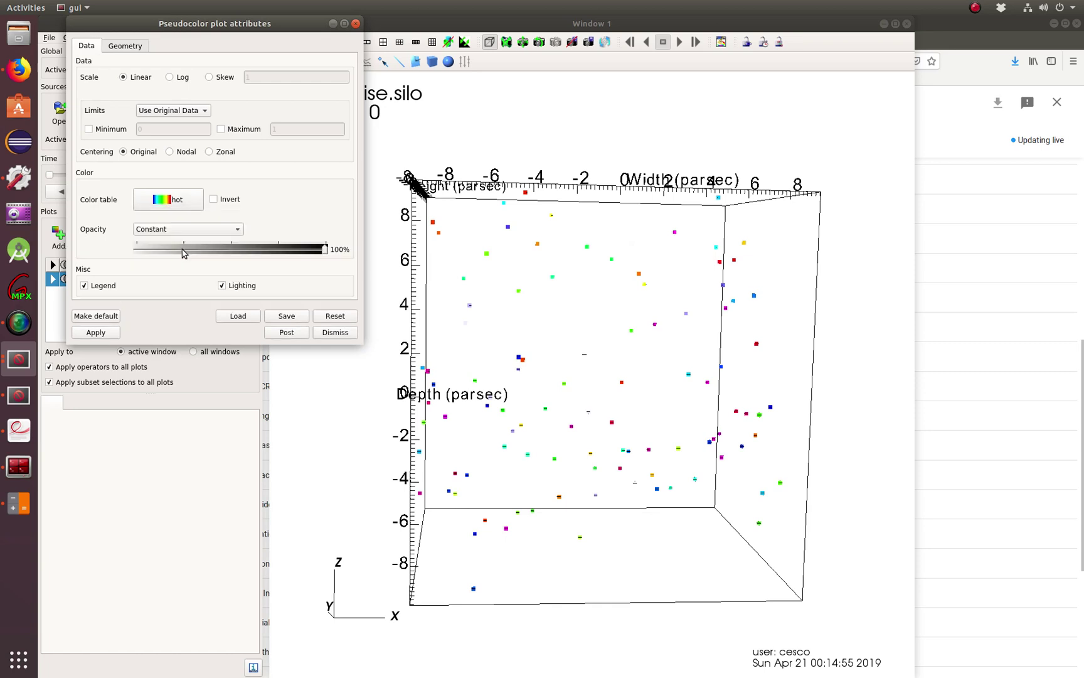
drag(325, 251, 232, 251)
click(103, 335)
click(111, 439)
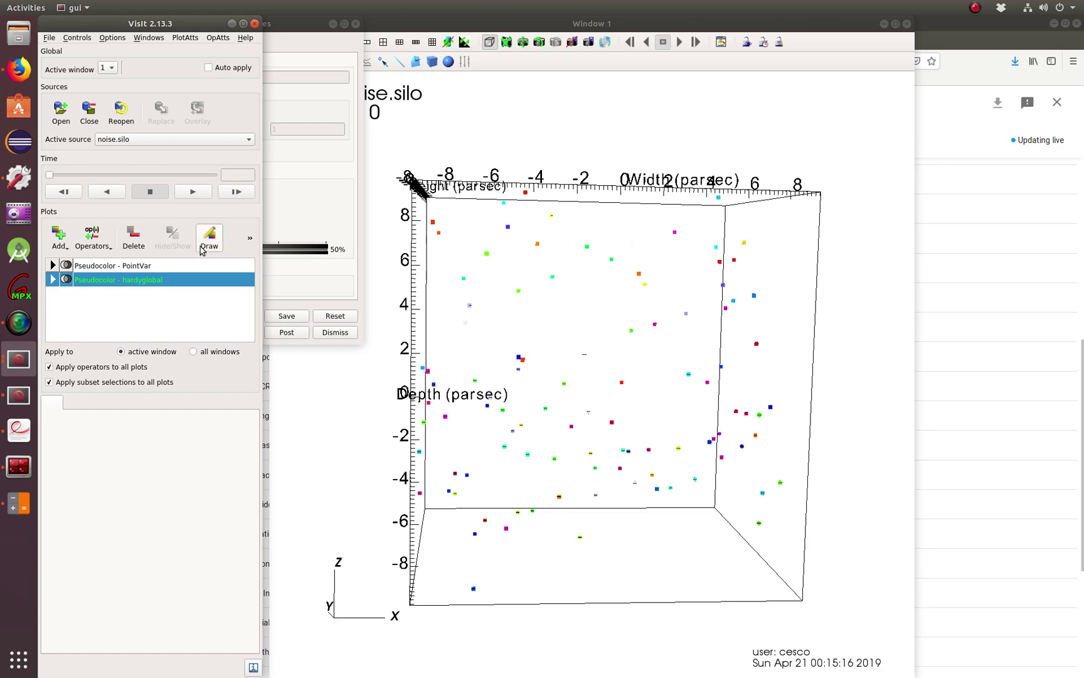
click(210, 247)
Hide the hardyglobal plot and show it again to compare it with the points
mouse_move(586, 376)
mouse_down()
mouse_move(539, 383)
mouse_move(438, 344)
mouse_move(404, 404)
mouse_move(389, 356)
mouse_move(462, 400)
mouse_move(544, 398)
mouse_move(545, 422)
mouse_move(593, 401)
mouse_move(514, 416)
mouse_move(519, 359)
mouse_up()
drag(601, 357, 354, 438)
click(178, 245)
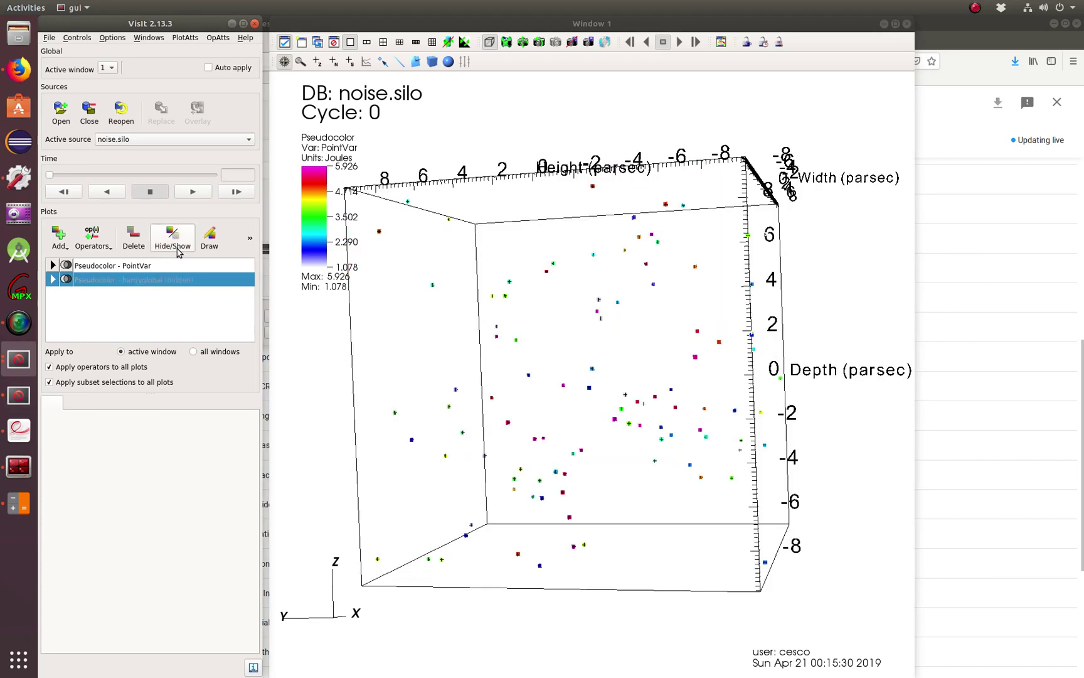
click(185, 249)
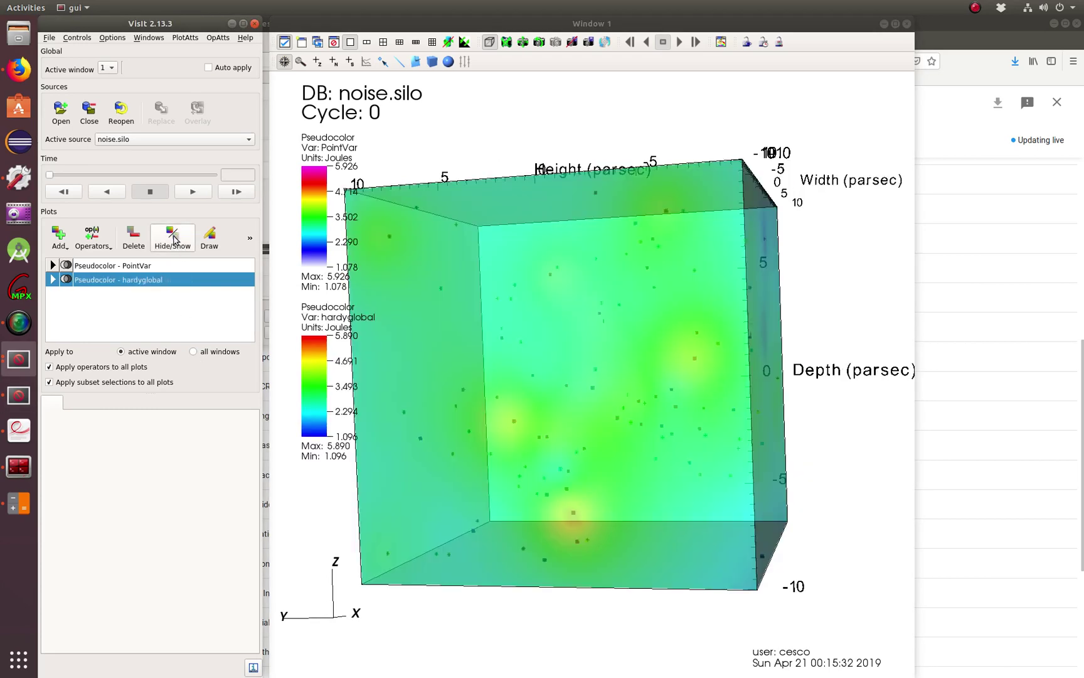
Hide the PointVar plot and show it again inside the translucent hardyglobal plot
click(130, 267)
click(165, 239)
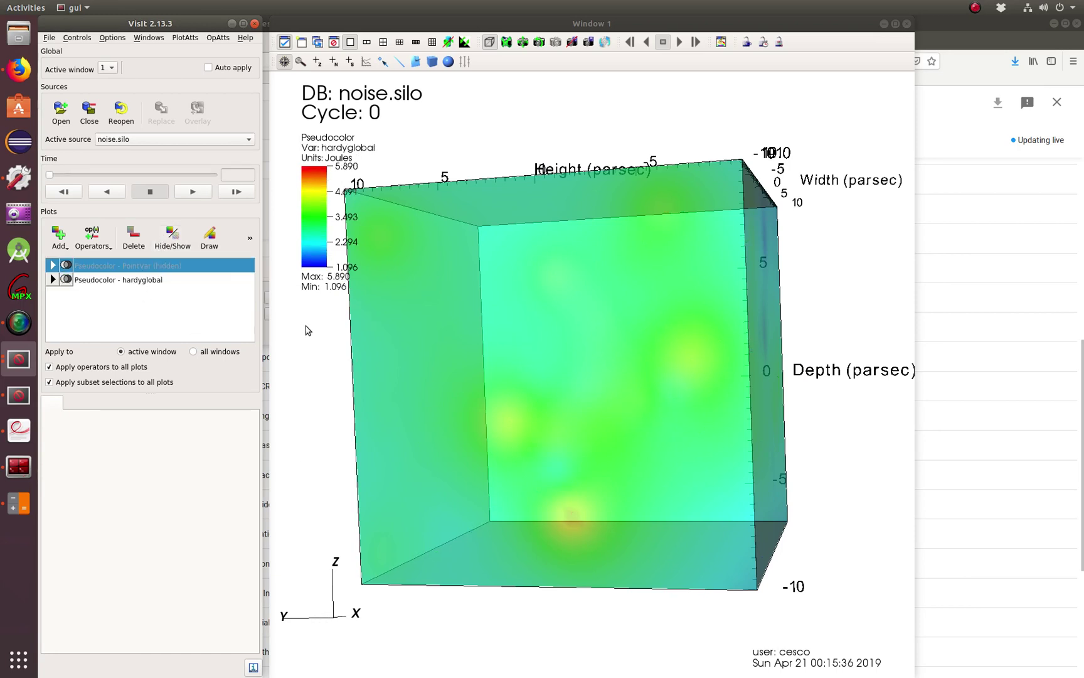
click(171, 239)
drag(560, 452, 628, 466)
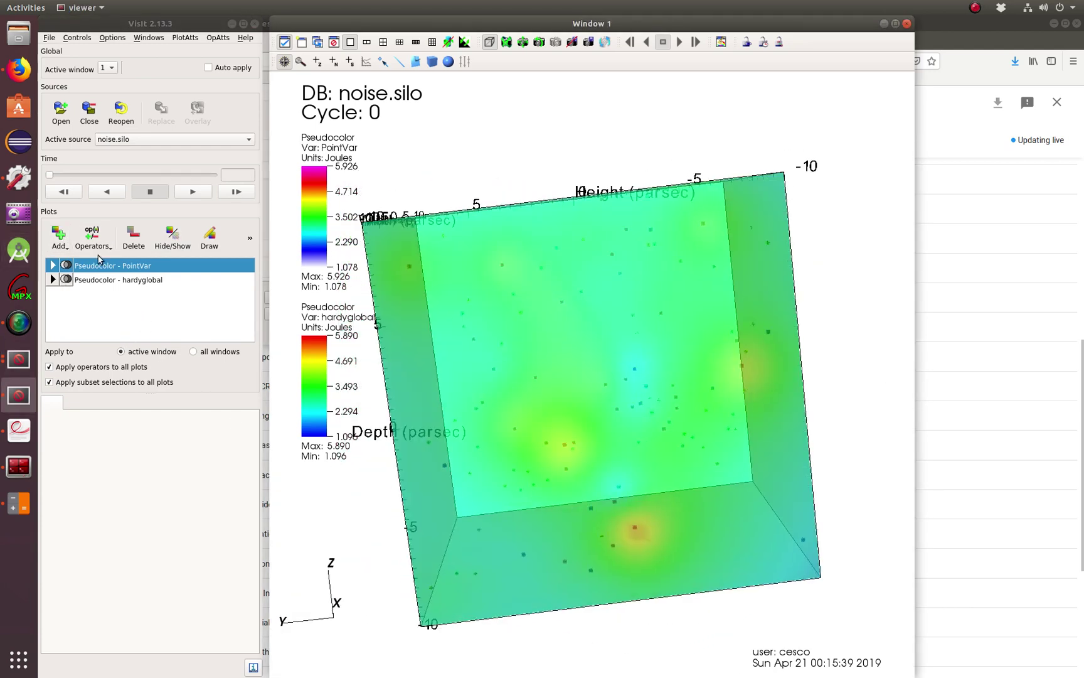
Delete both the PointVar and hardyglobal plots from the plot list
click(129, 245)
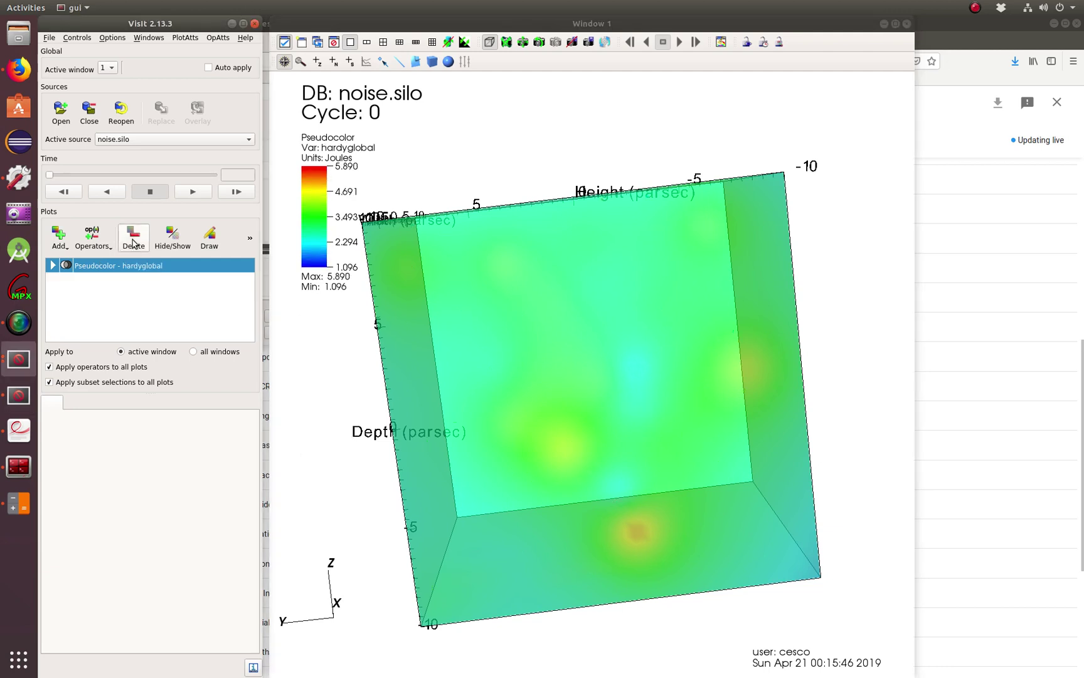
click(132, 245)
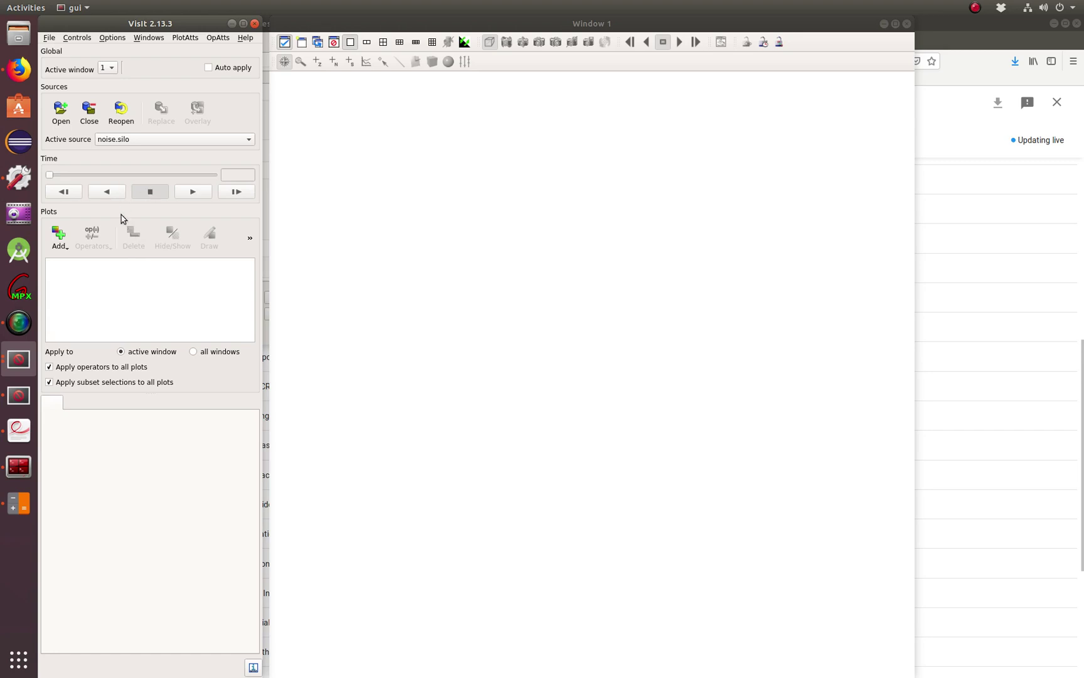
Add a Mesh plot of the Mesh variable from noise.silo, draw it and inspect it from another angle
click(59, 236)
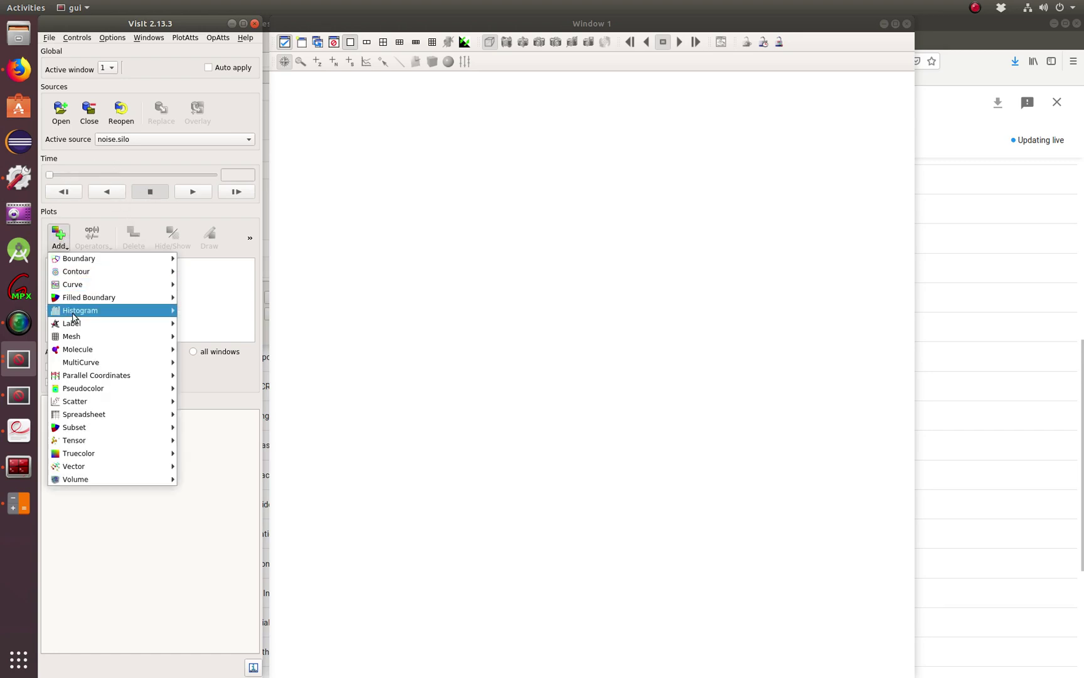
mouse_move(93, 337)
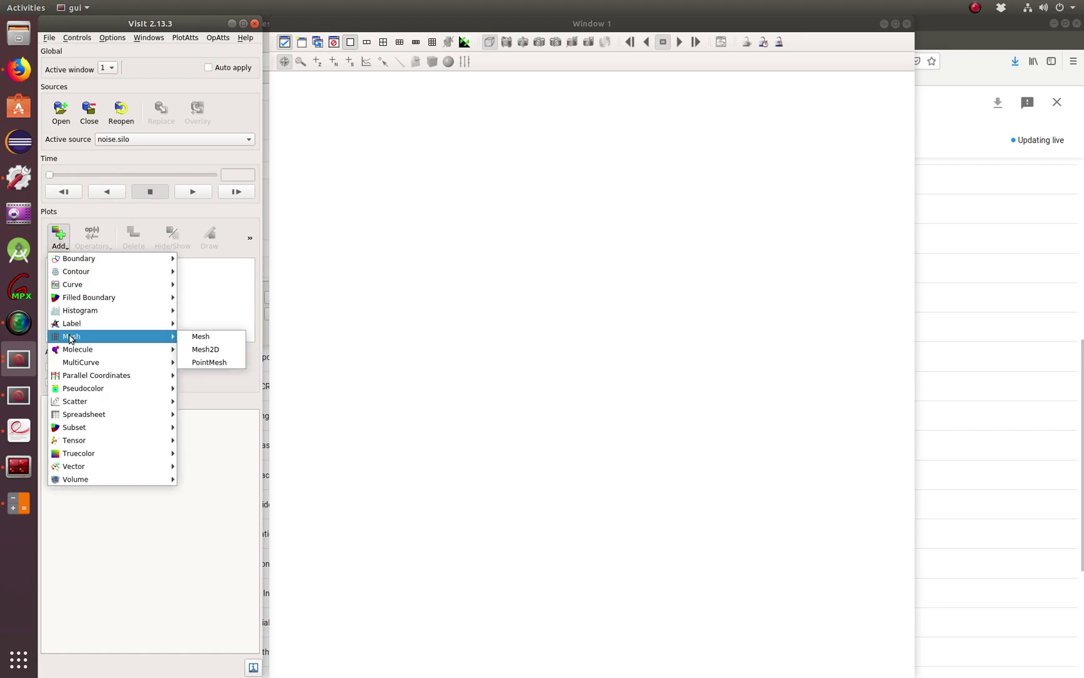
click(192, 337)
click(210, 237)
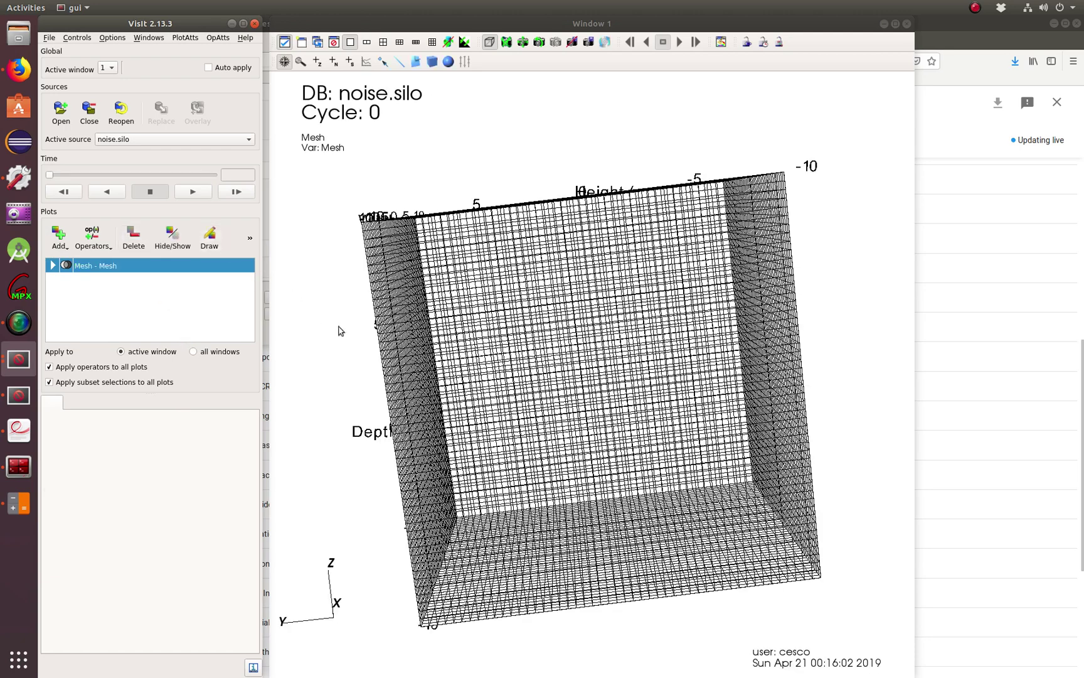
drag(447, 355, 339, 352)
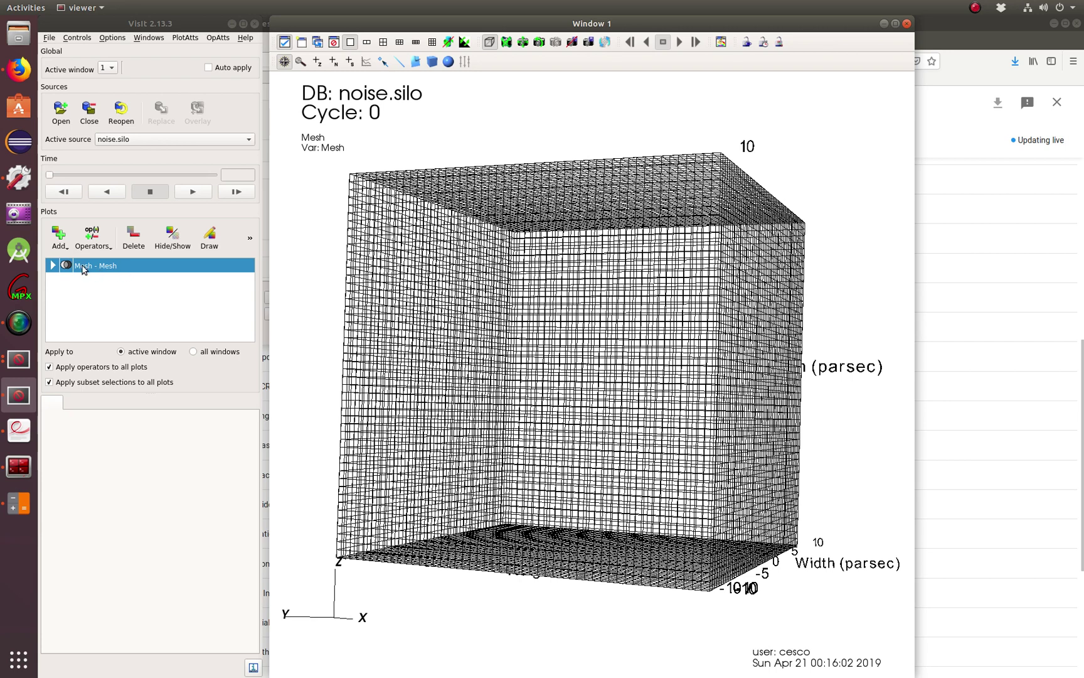
Replace the Mesh plot with a Pseudocolor plot of the variable x, and draw it
click(142, 232)
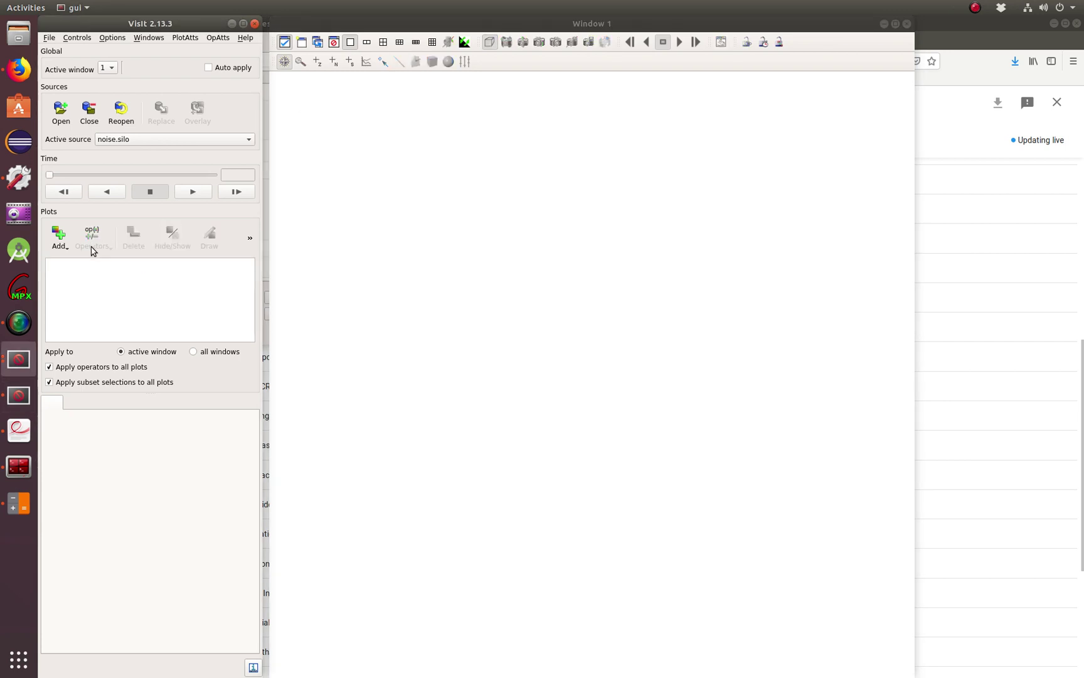
click(60, 237)
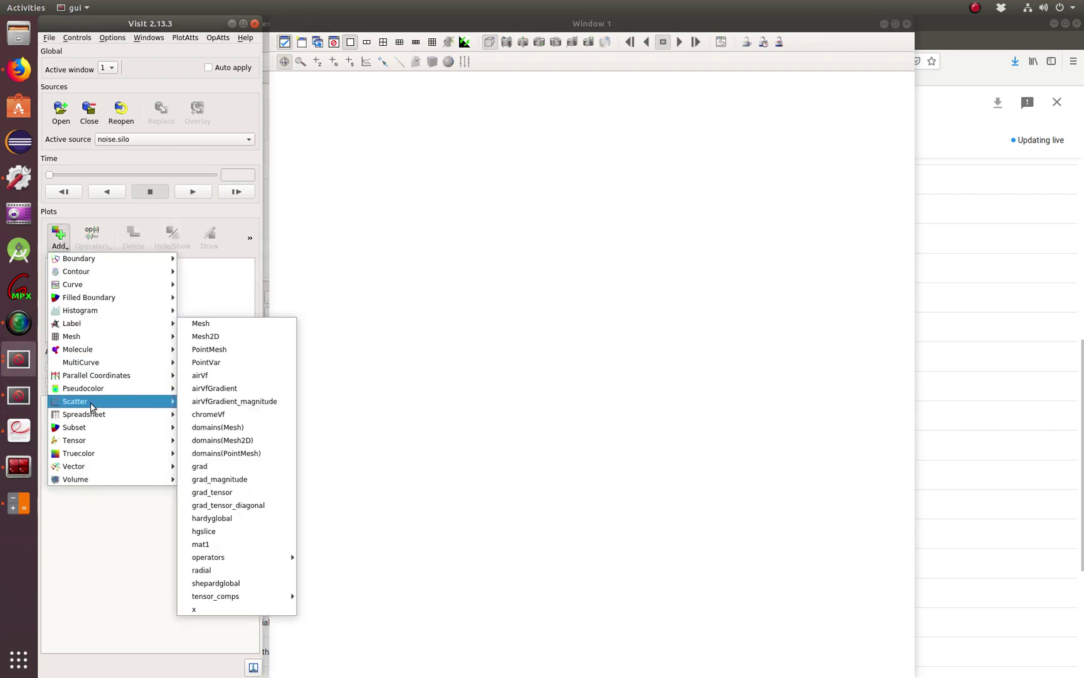
mouse_move(99, 393)
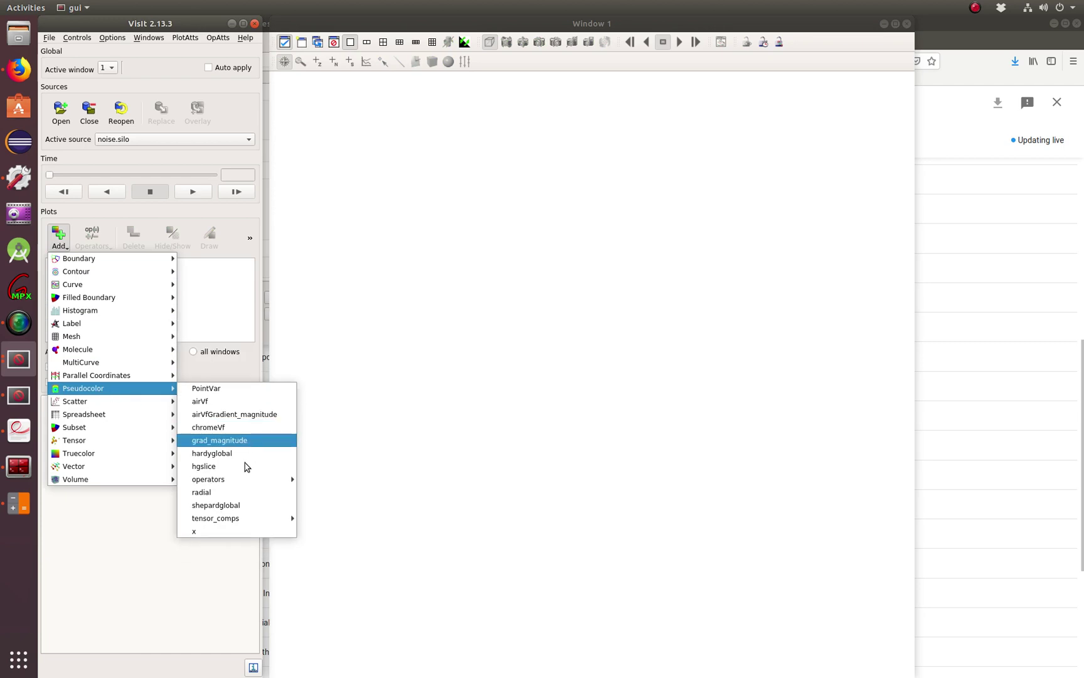
click(216, 532)
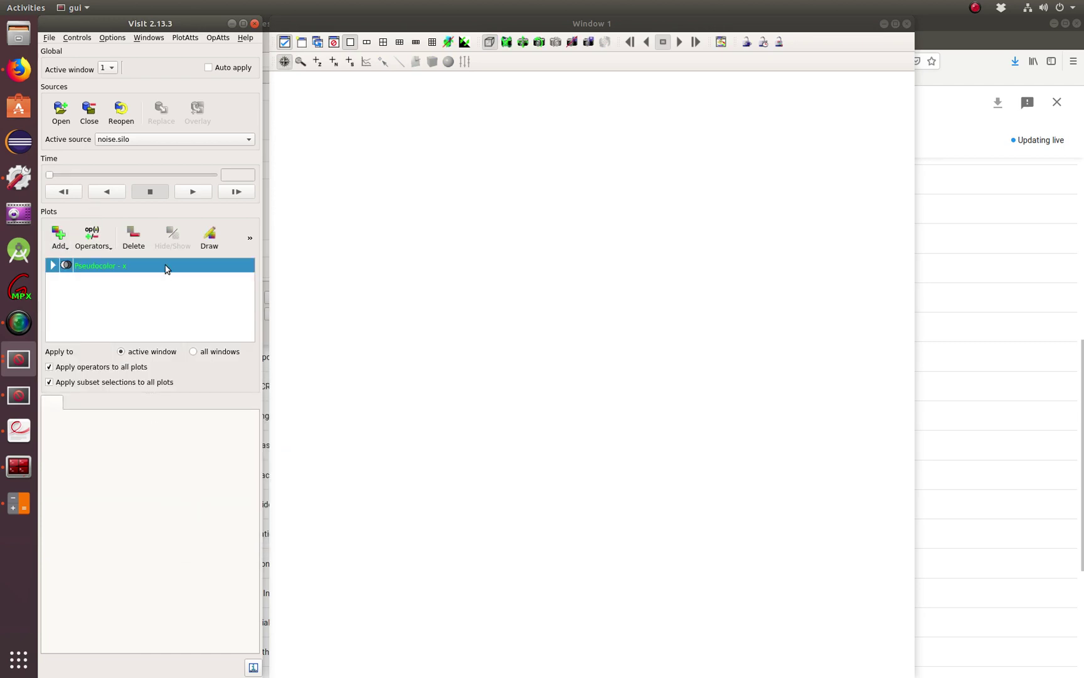
click(209, 238)
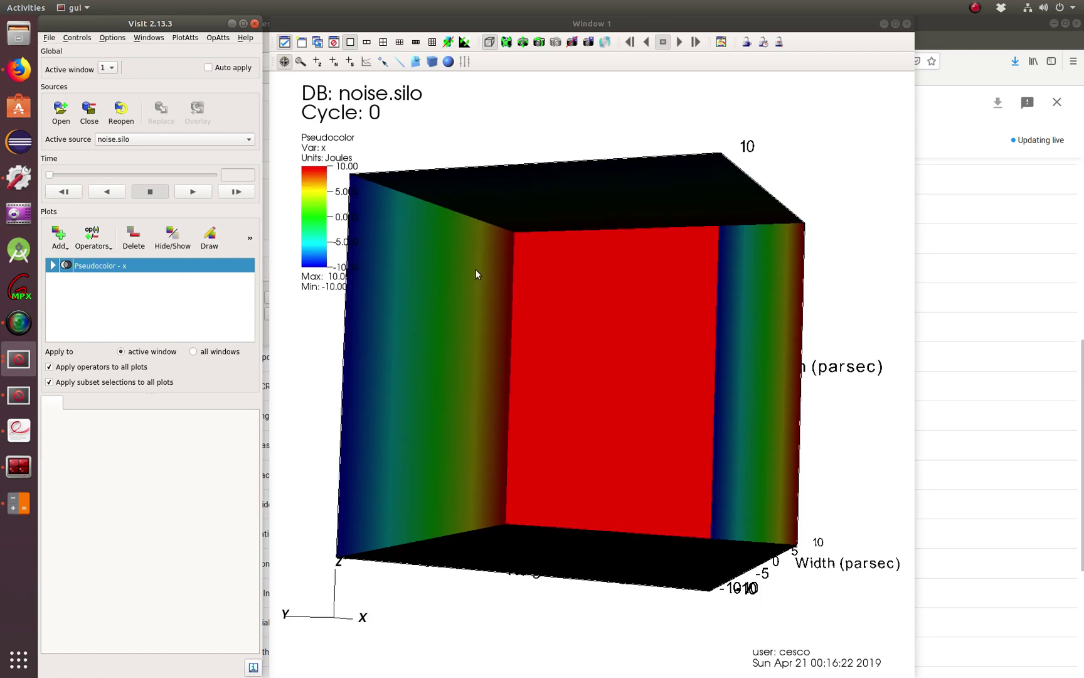
drag(500, 343, 509, 376)
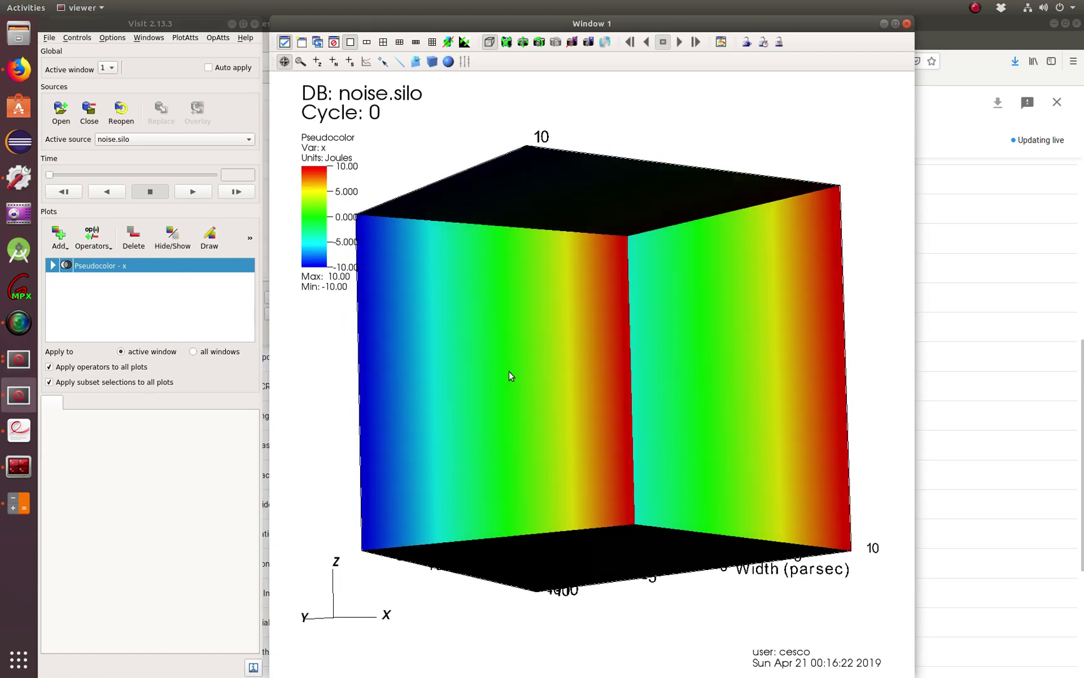
Add a Mesh plot of Mesh alongside the Pseudocolor plot and draw the two together
click(60, 237)
mouse_move(76, 338)
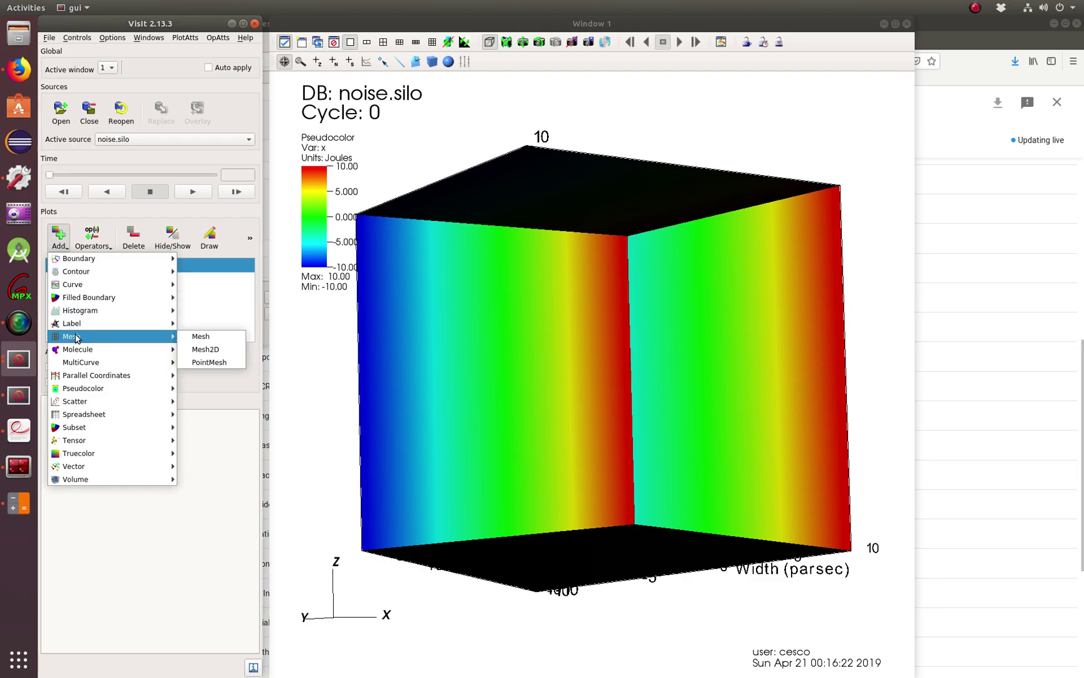
click(201, 337)
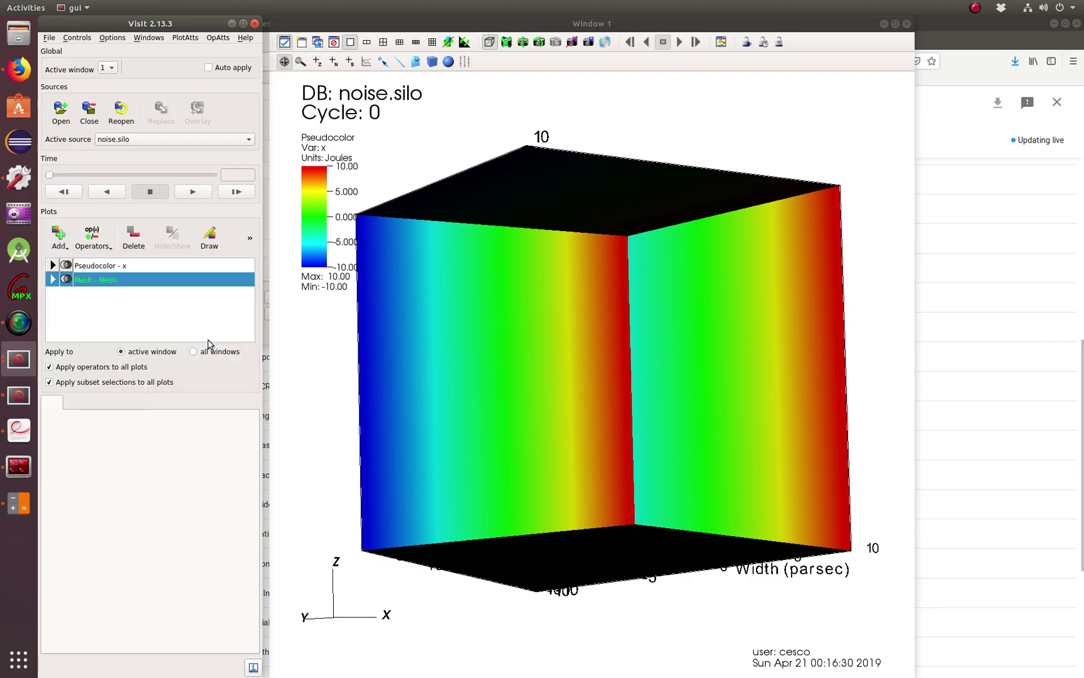
click(209, 238)
drag(467, 351, 669, 457)
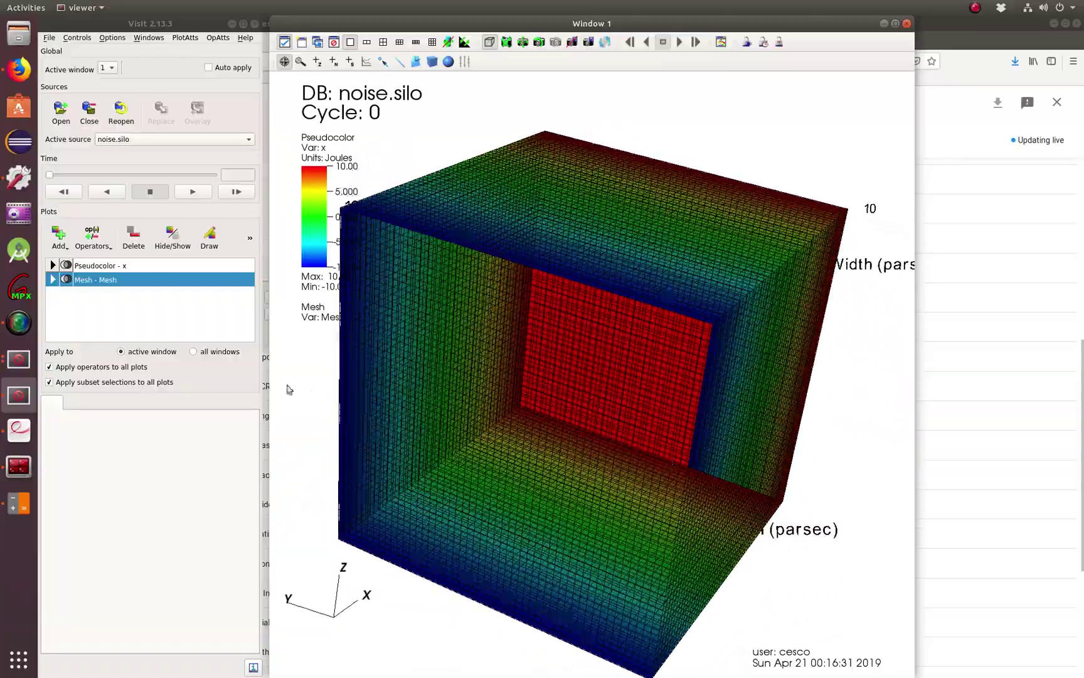
Give the Mesh plot a custom light cyan mesh color and apply it
double_click(112, 283)
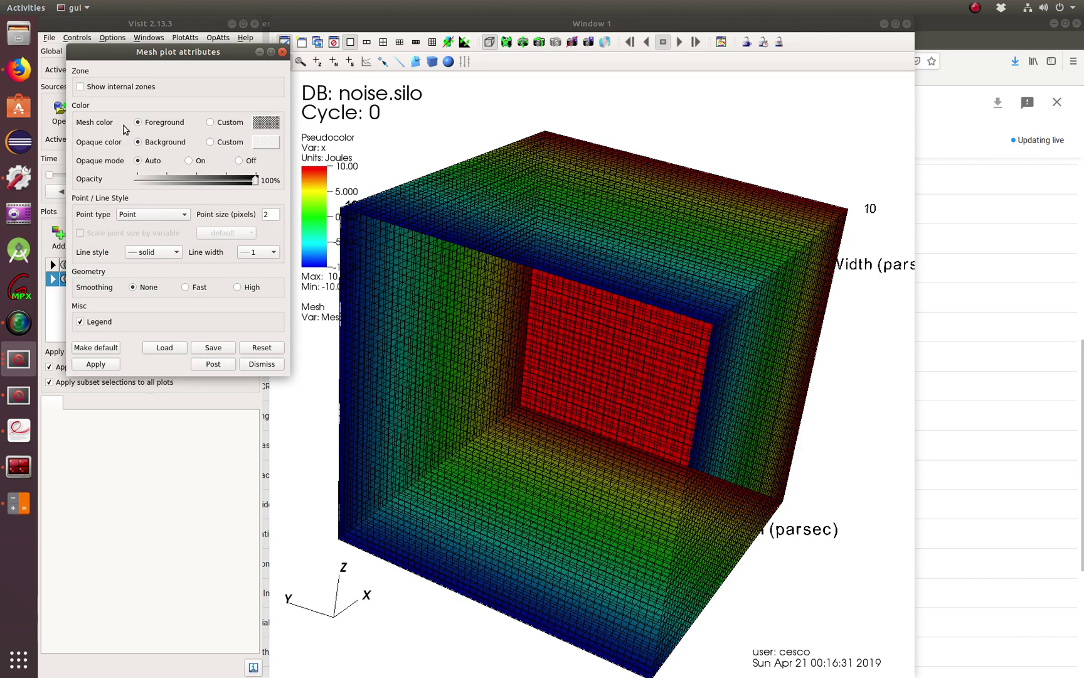
click(210, 123)
click(265, 128)
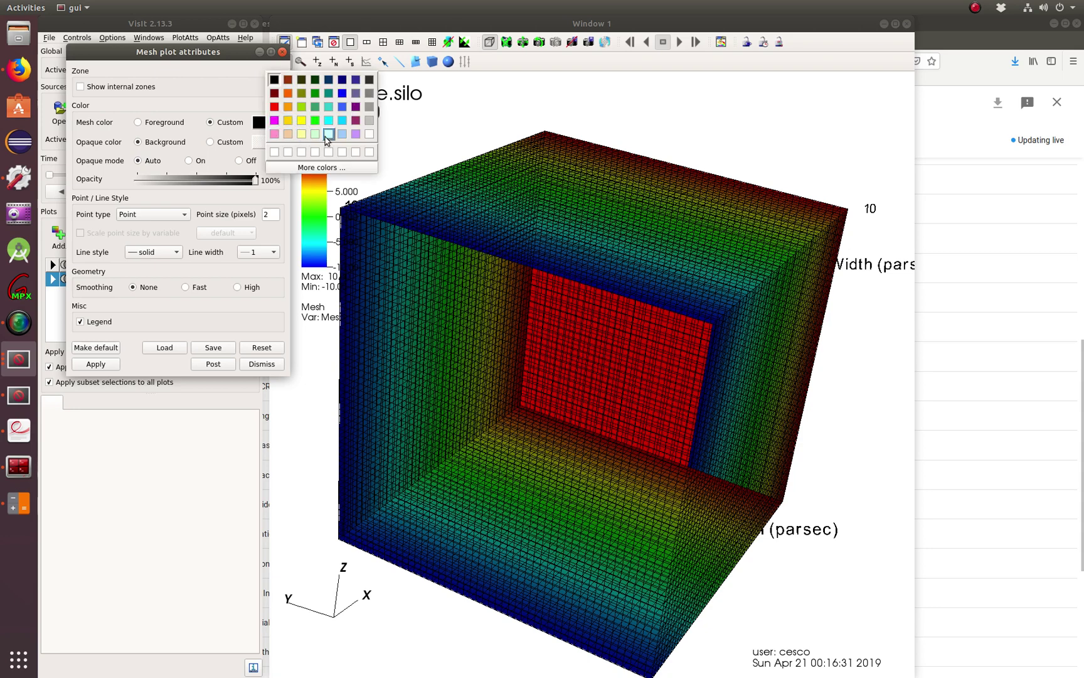
click(329, 134)
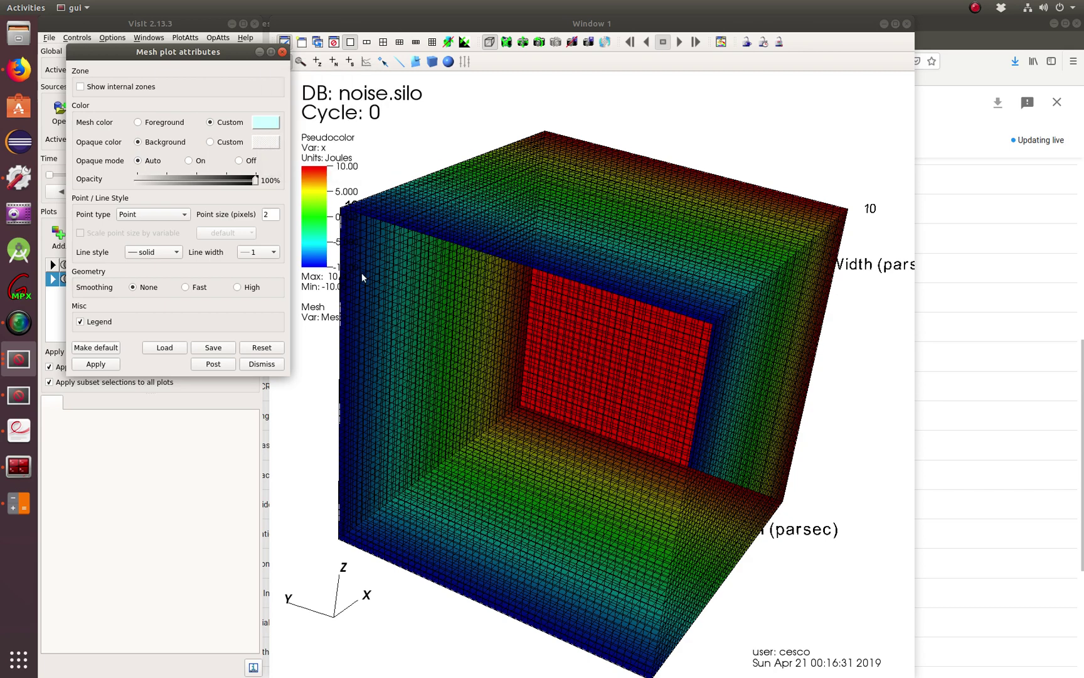
click(96, 364)
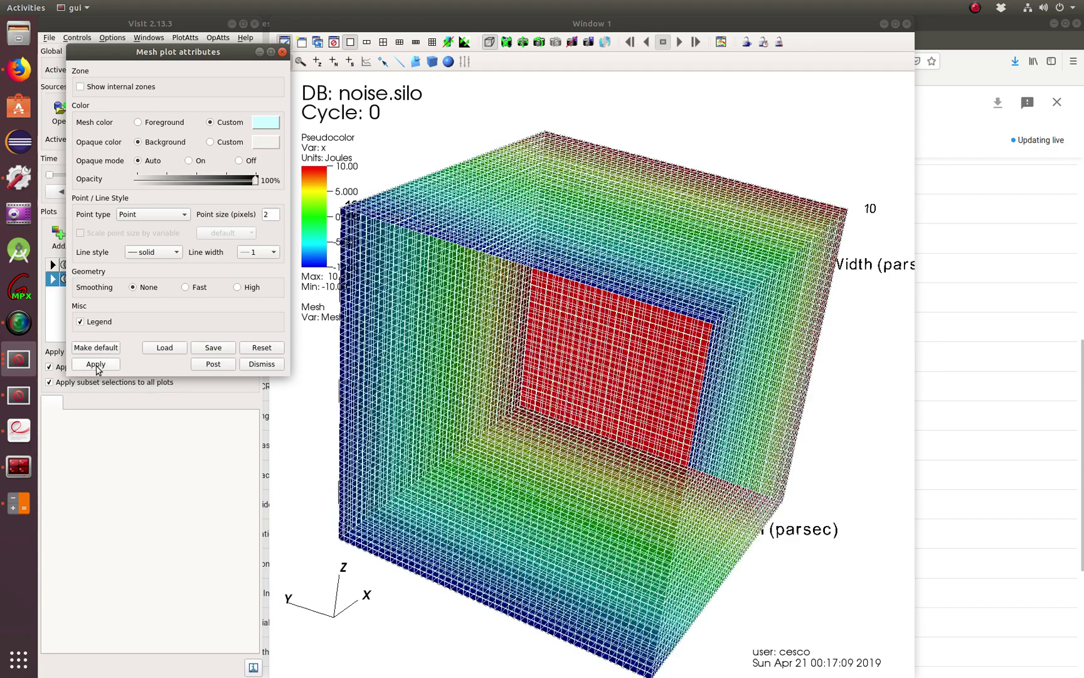
click(189, 495)
drag(605, 475, 556, 441)
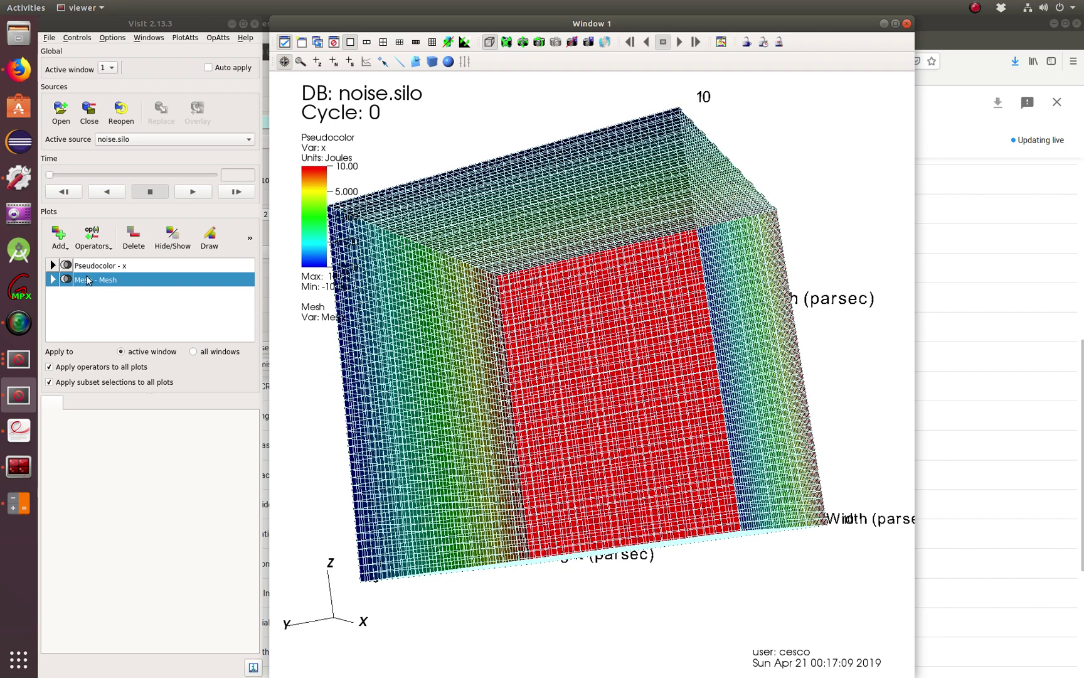
Delete the Mesh plot and the Pseudocolor plot of x from the plot list
click(133, 238)
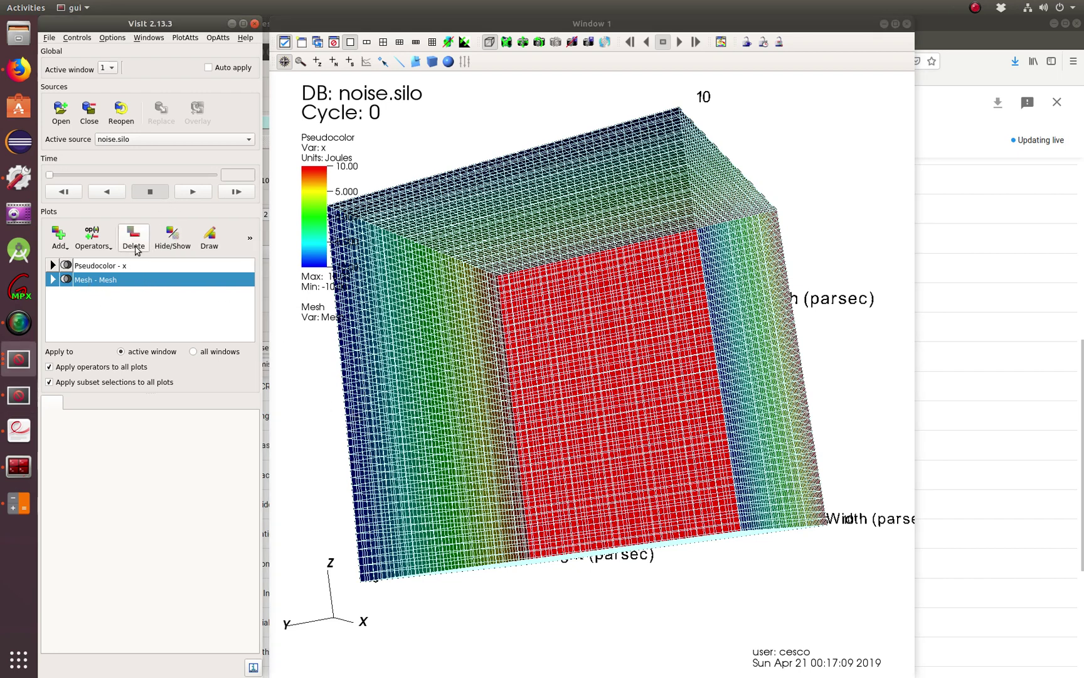
click(133, 242)
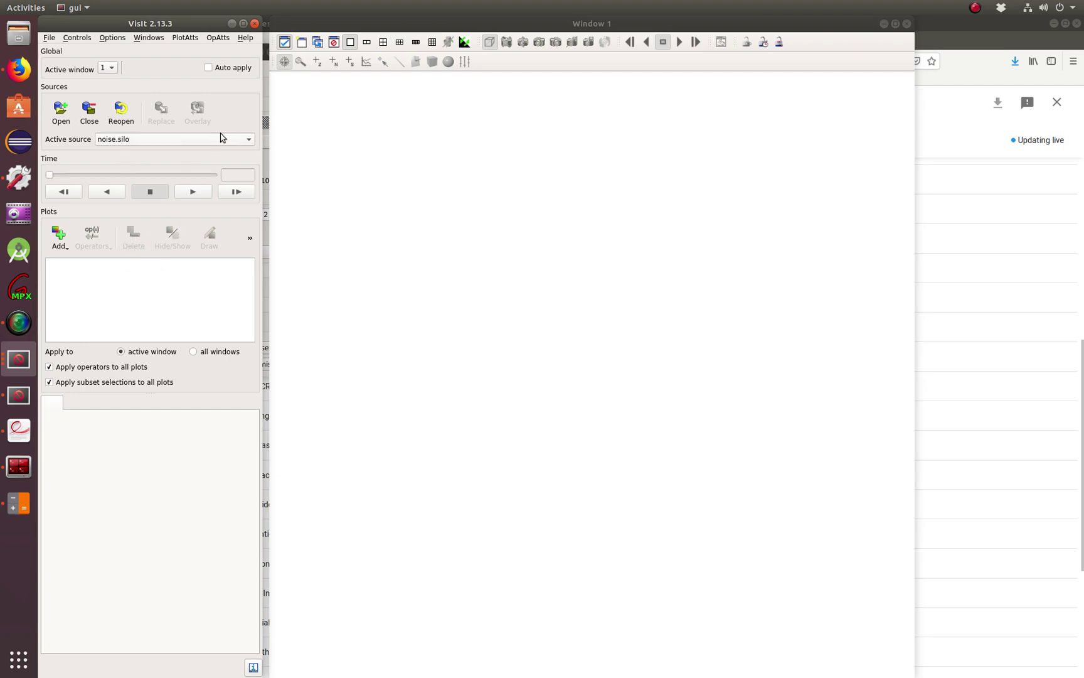
Check the active source choices and bring up the file browser to choose another database
click(245, 142)
click(246, 144)
click(247, 145)
click(66, 114)
click(60, 113)
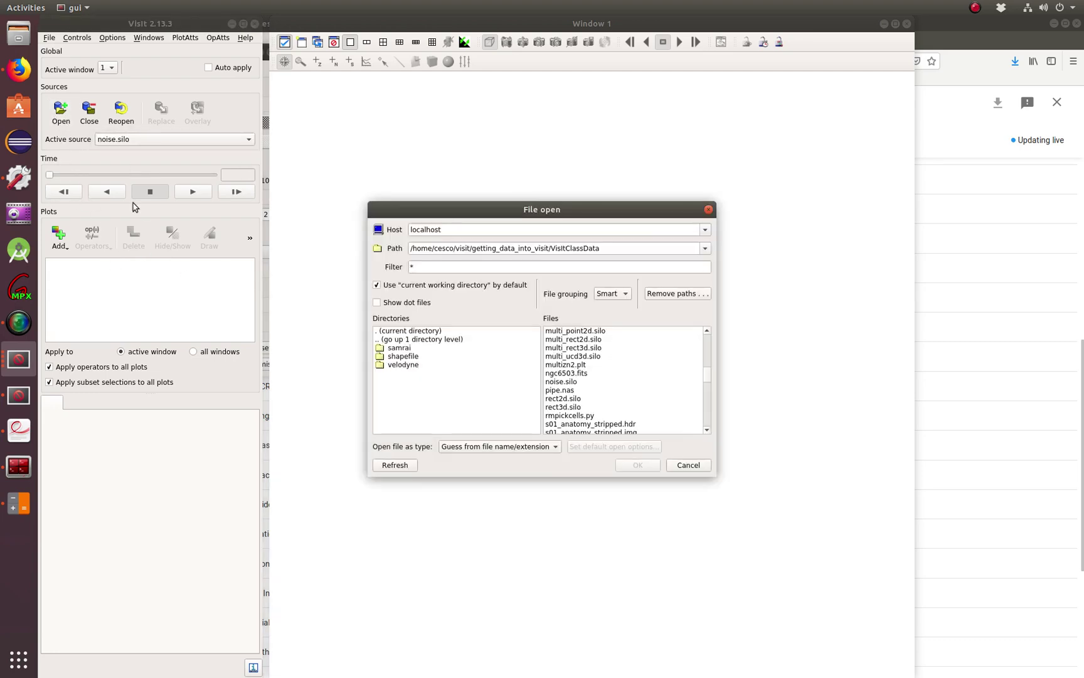
double_click(403, 339)
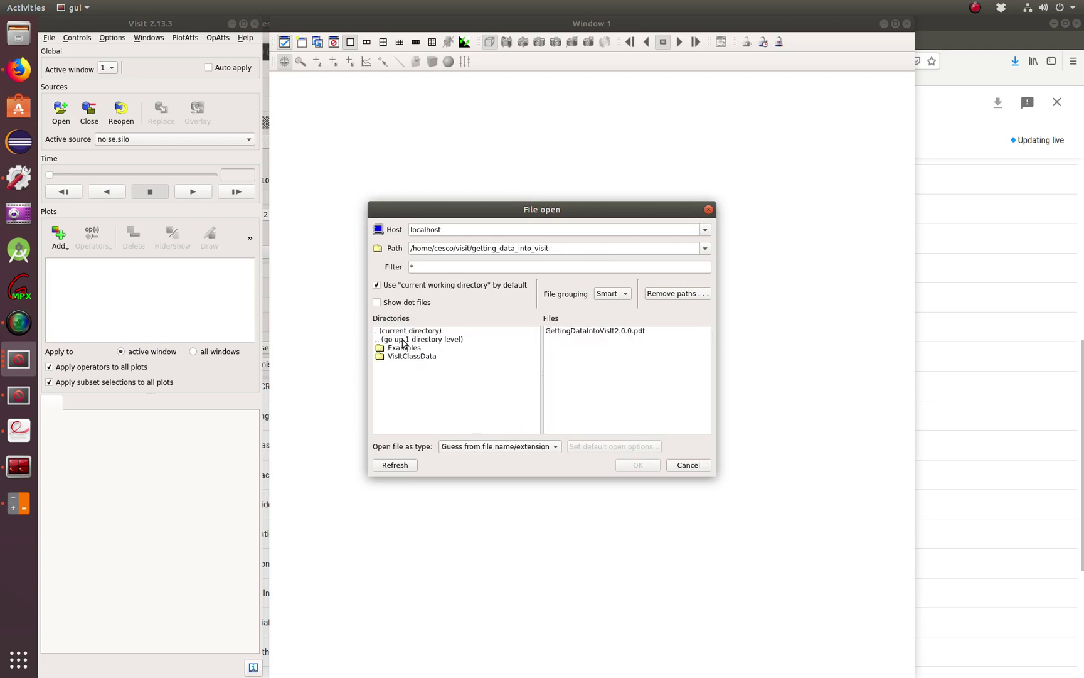
double_click(403, 340)
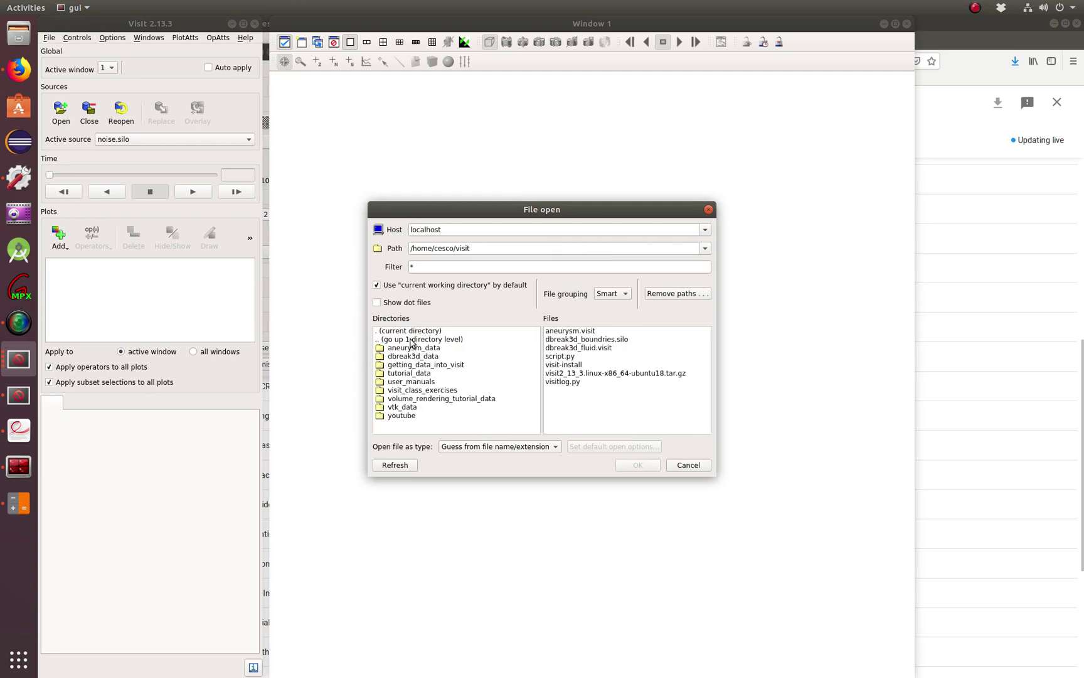
double_click(411, 340)
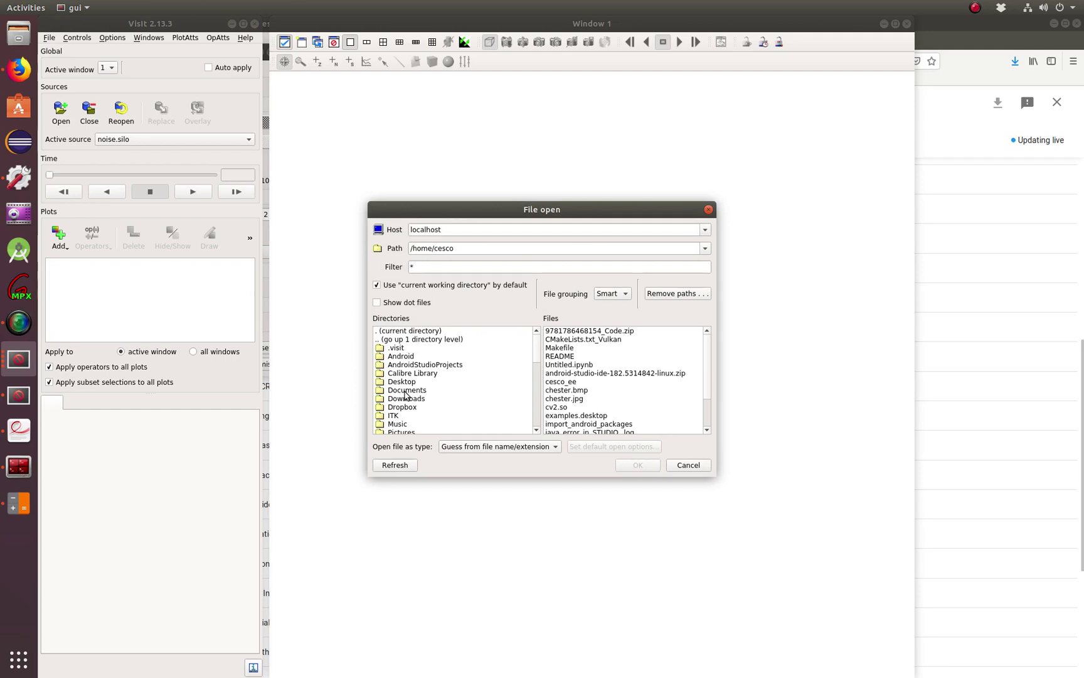
scroll(405, 394, down, 4)
scroll(404, 394, down, 6)
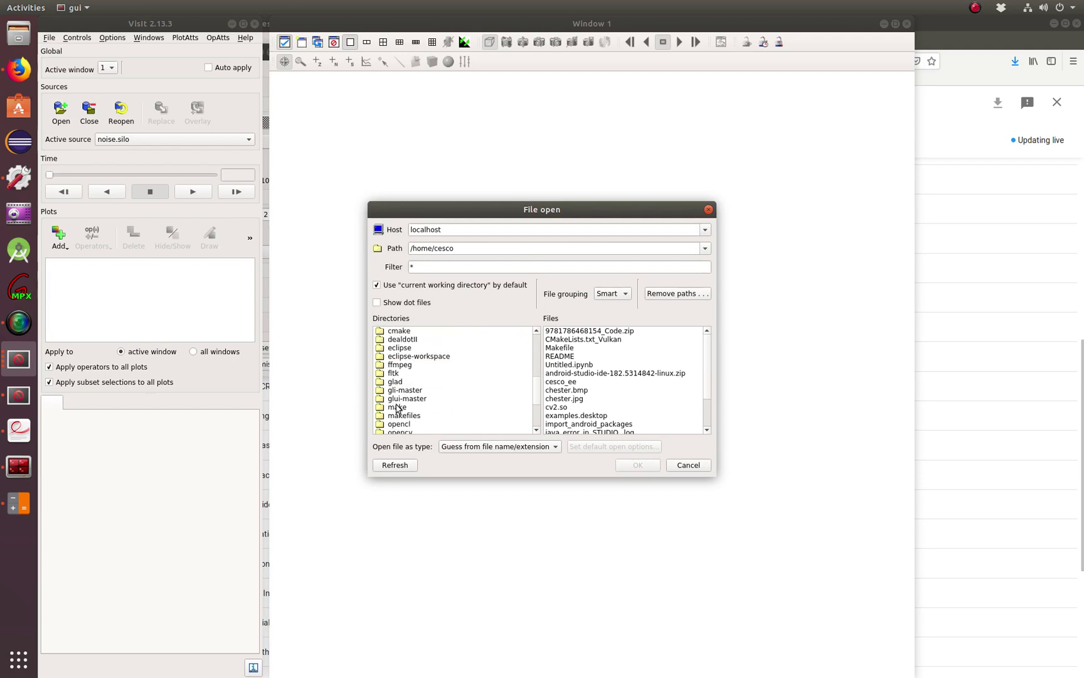
double_click(403, 391)
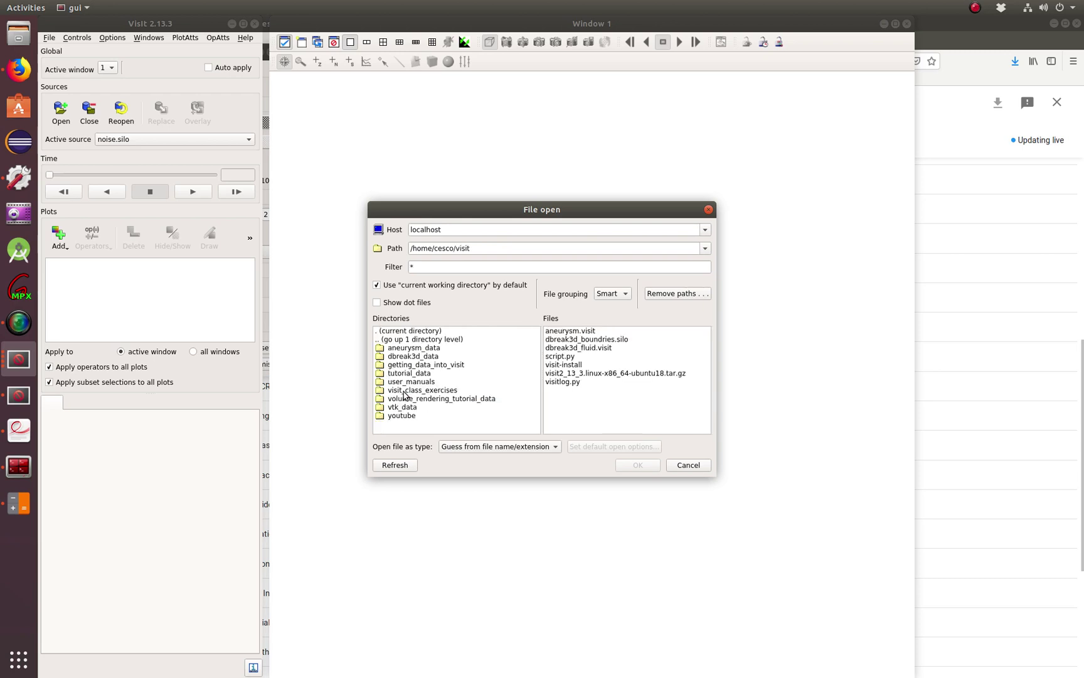
double_click(424, 365)
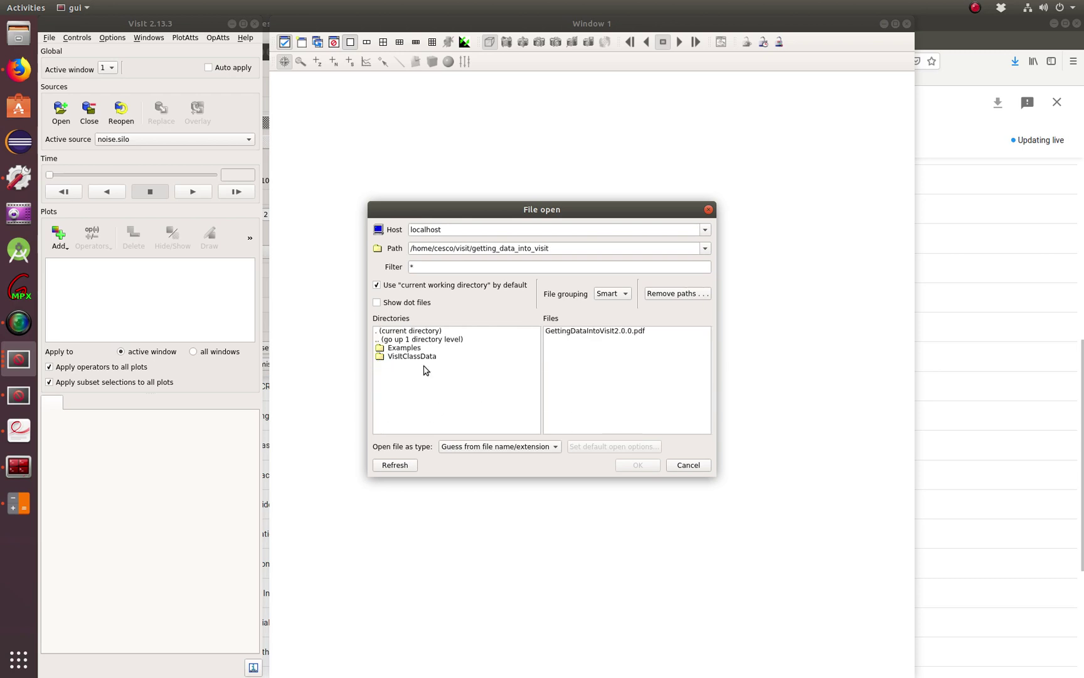
double_click(406, 357)
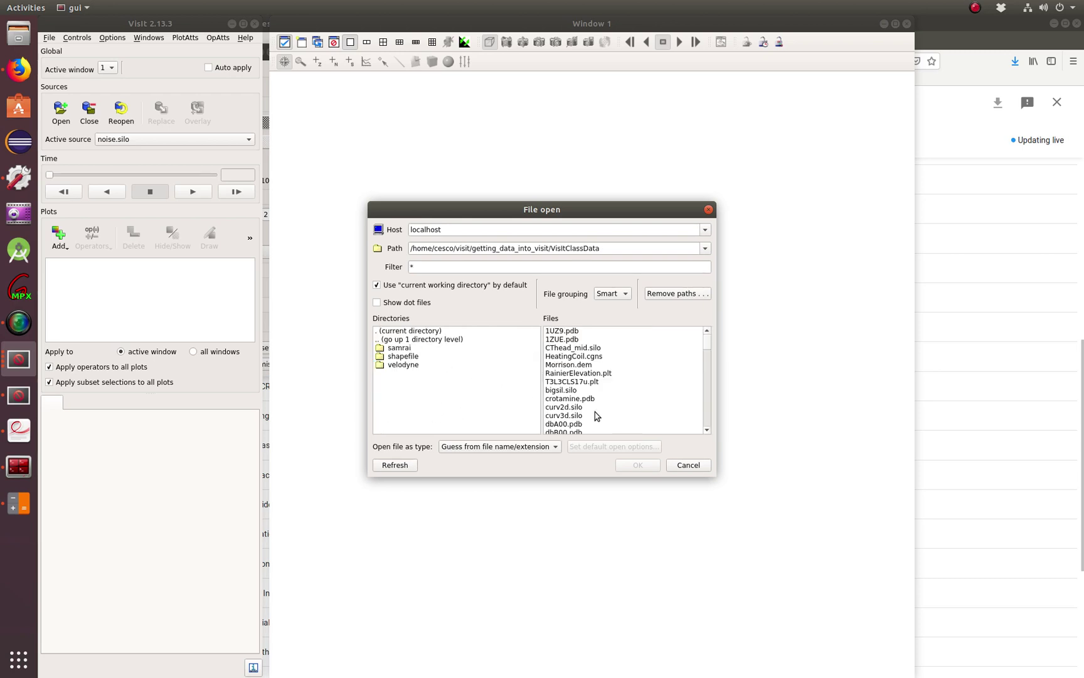
Open multi_curv3d.silo from the VisItClassData folder as the active source
scroll(564, 416, down, 2)
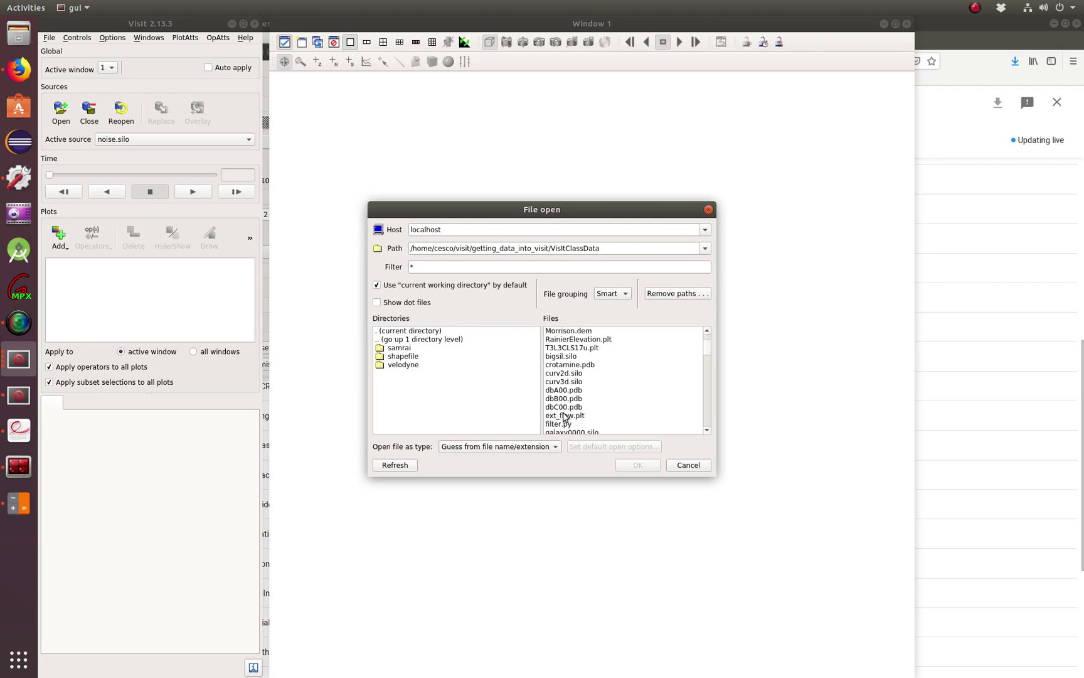
scroll(564, 416, down, 2)
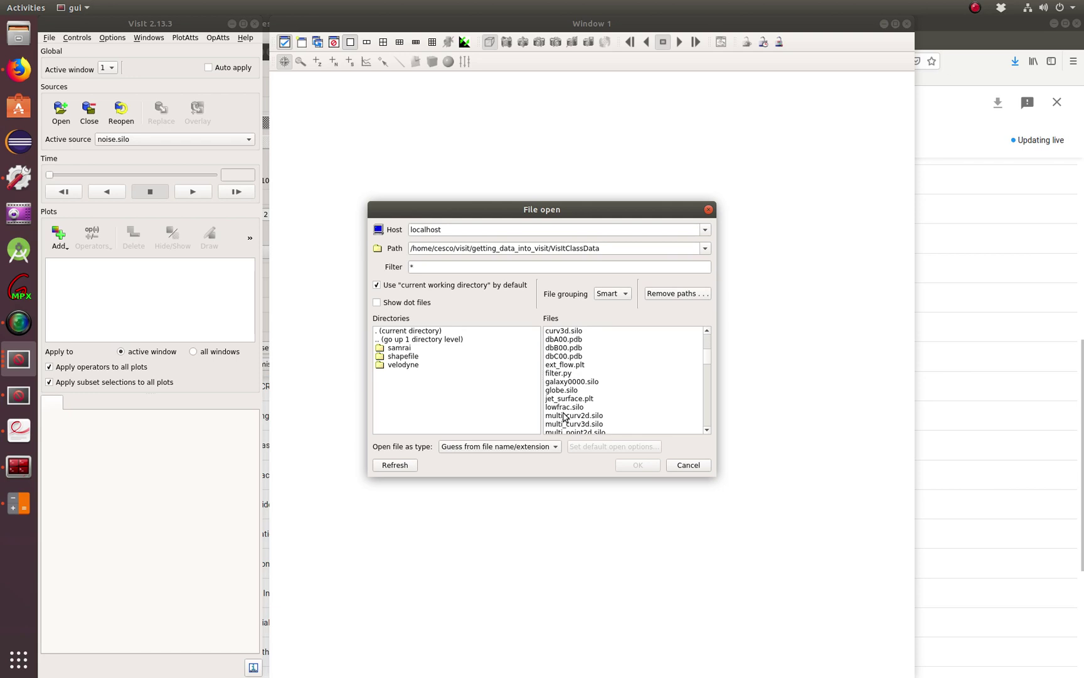
scroll(564, 416, down, 3)
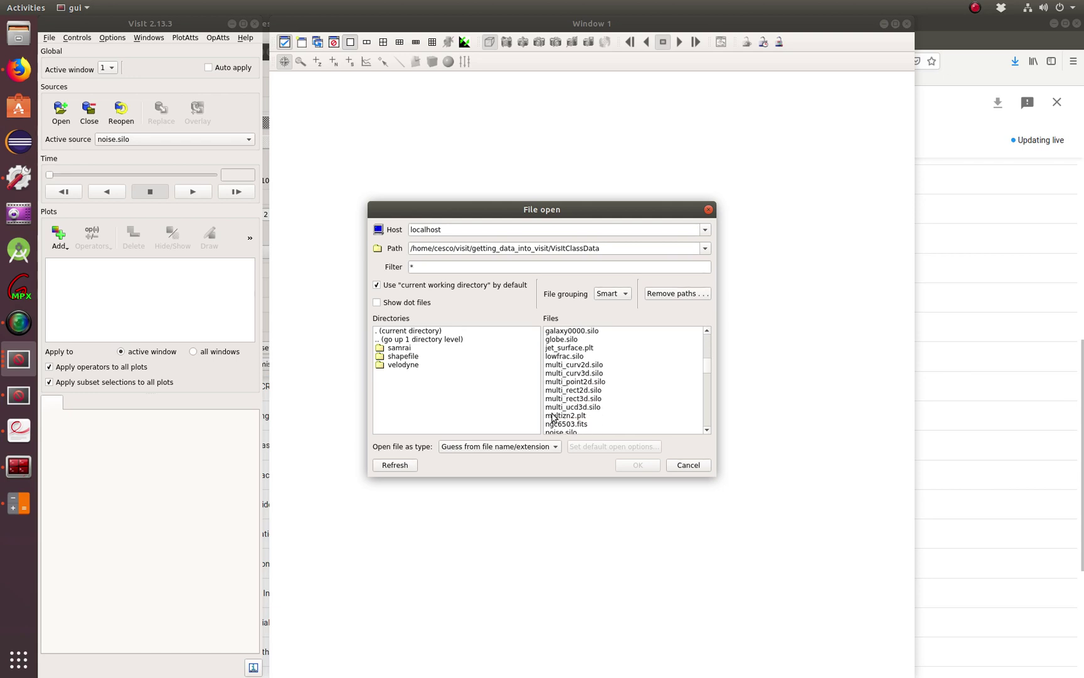
click(574, 373)
click(623, 465)
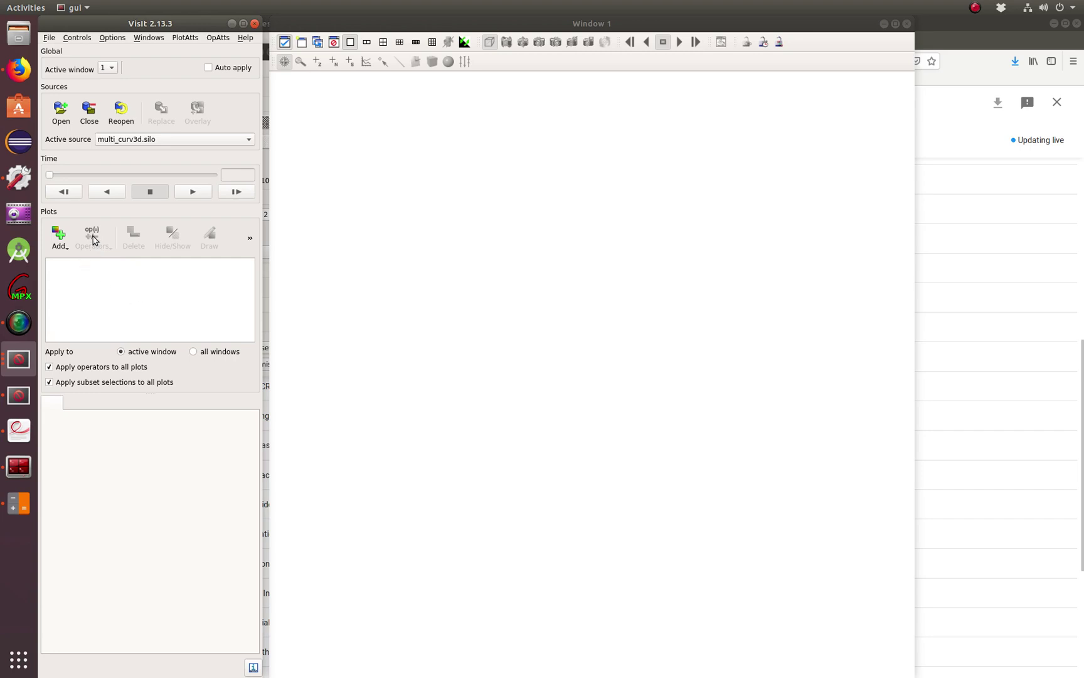
Add a Filled Boundary plot of mat1 from multi_curv3d.silo, draw it and inspect it from several angles
click(59, 235)
mouse_move(75, 299)
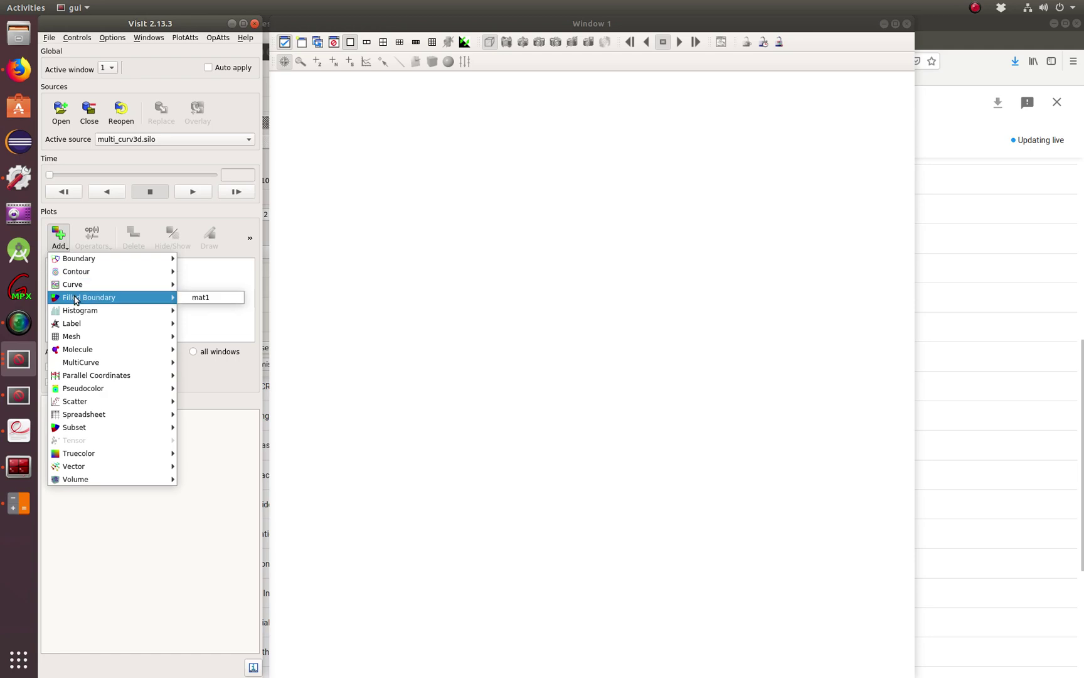
click(200, 297)
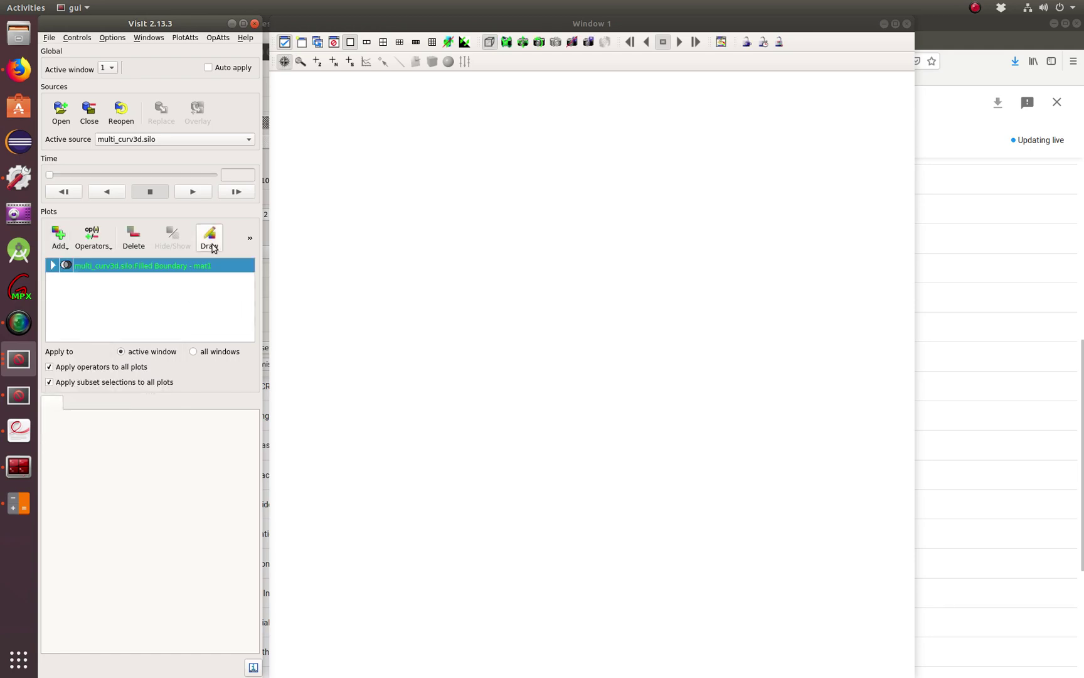
click(209, 237)
drag(416, 351, 721, 431)
drag(460, 293, 754, 472)
drag(593, 601, 579, 546)
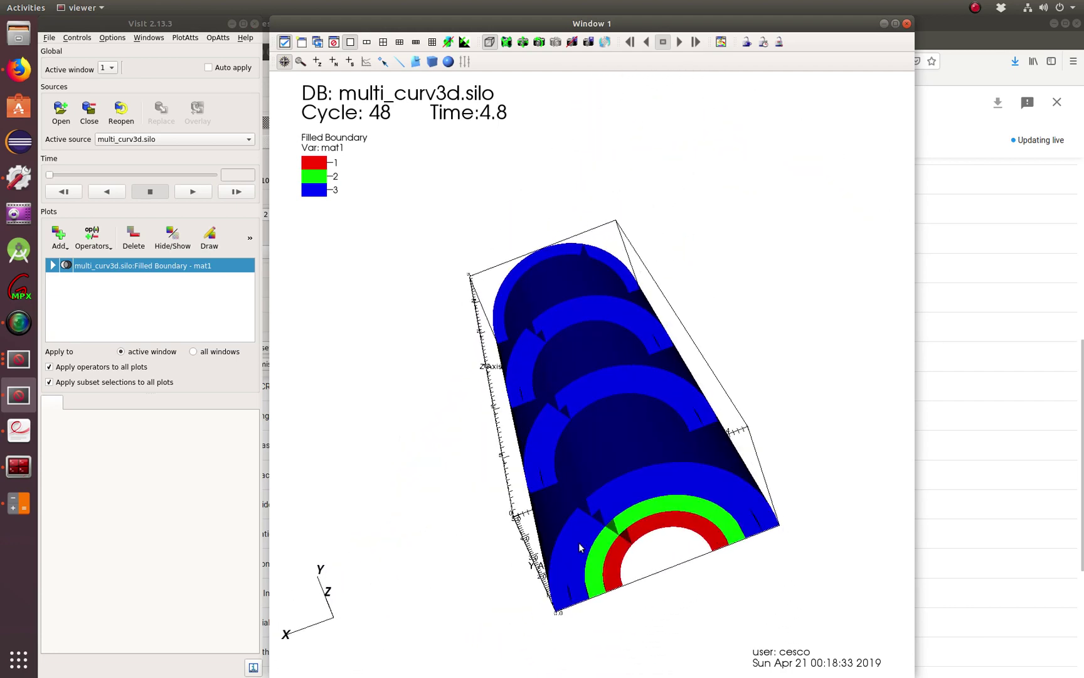
Lower the opacity of boundary 1 in the mat1 Filled Boundary plot's attributes and apply the change
drag(389, 395, 518, 391)
drag(491, 393, 453, 448)
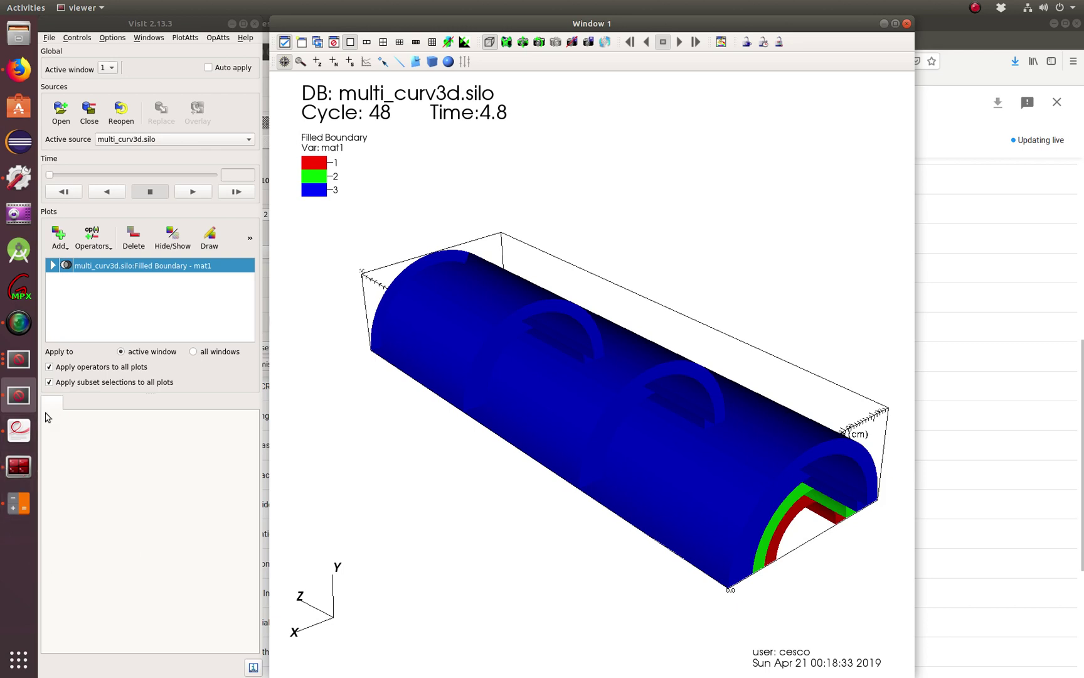
double_click(114, 278)
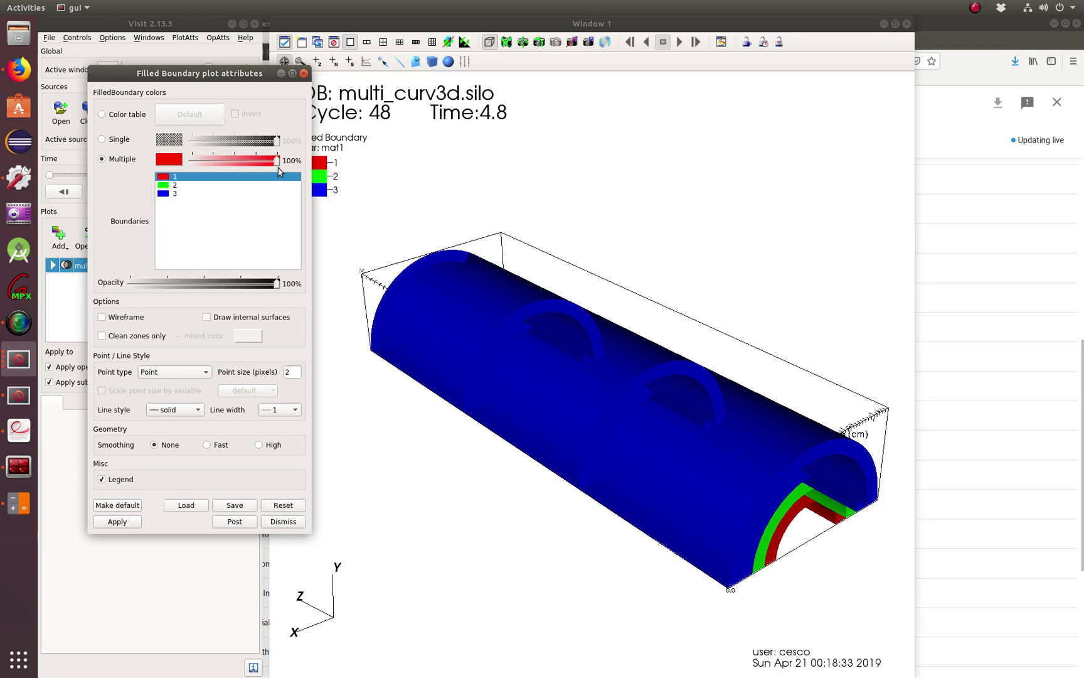
drag(276, 165, 219, 161)
click(117, 521)
Set the opacity of boundary 2 to 52% and boundary 3 to 19%, applying each change to the plot
click(170, 185)
drag(276, 164, 236, 162)
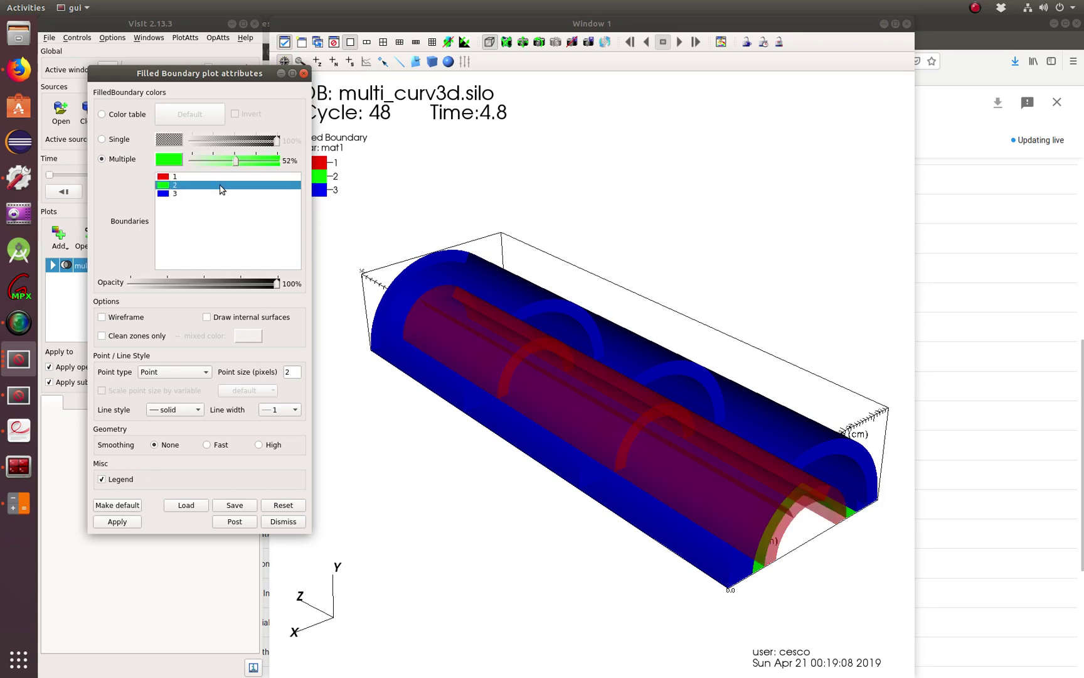
click(129, 522)
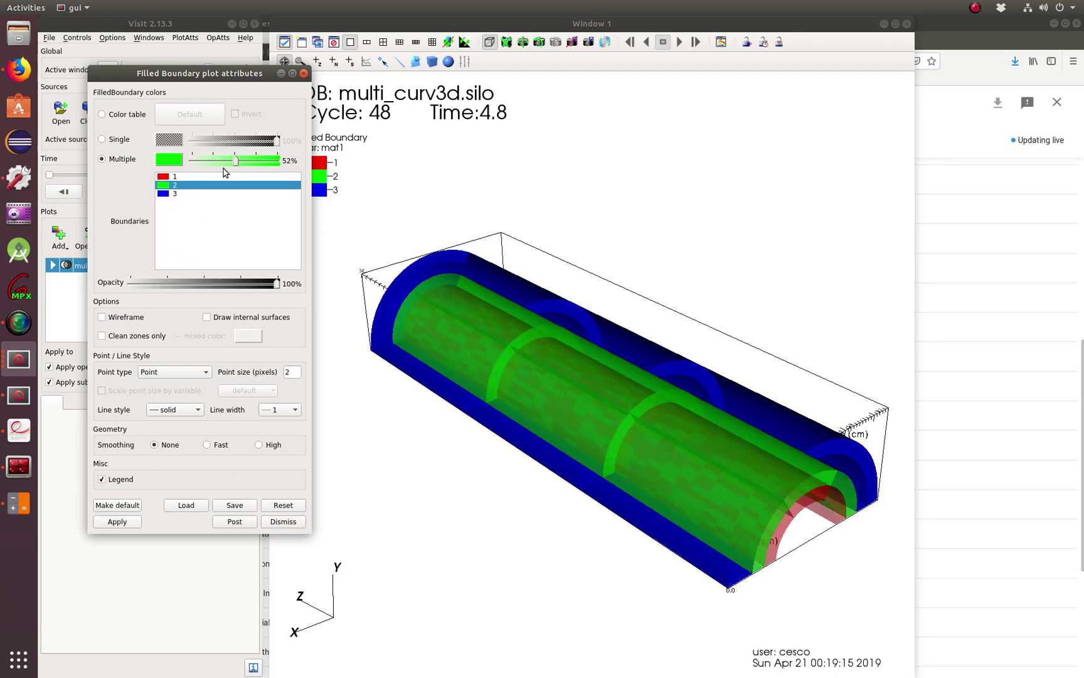
click(190, 193)
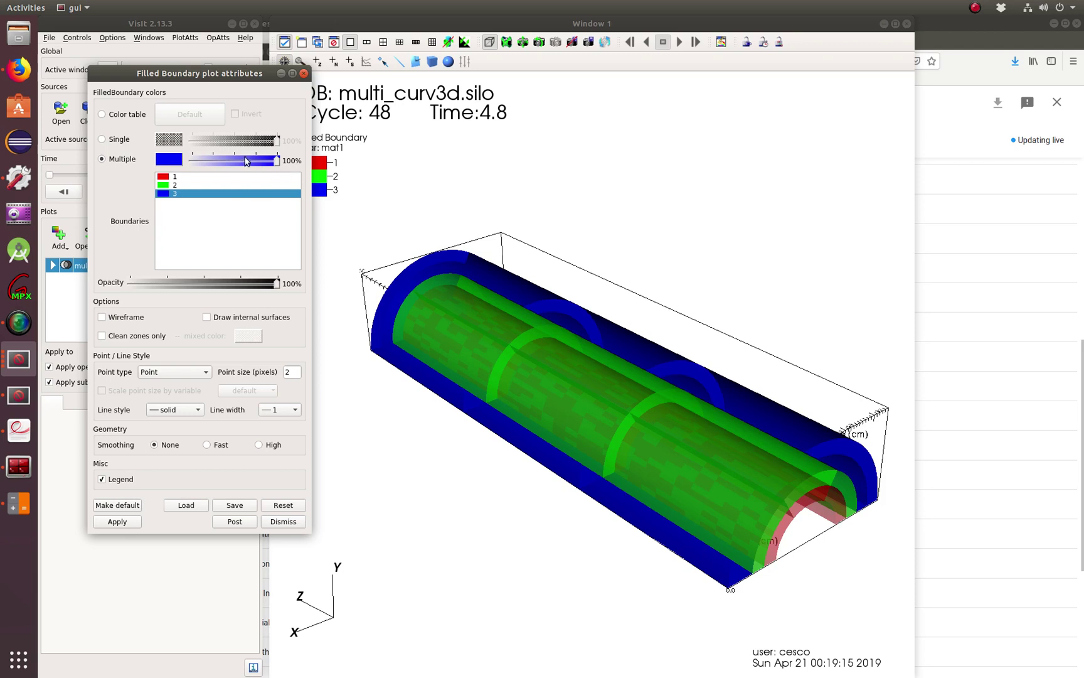
drag(280, 164, 208, 163)
click(129, 524)
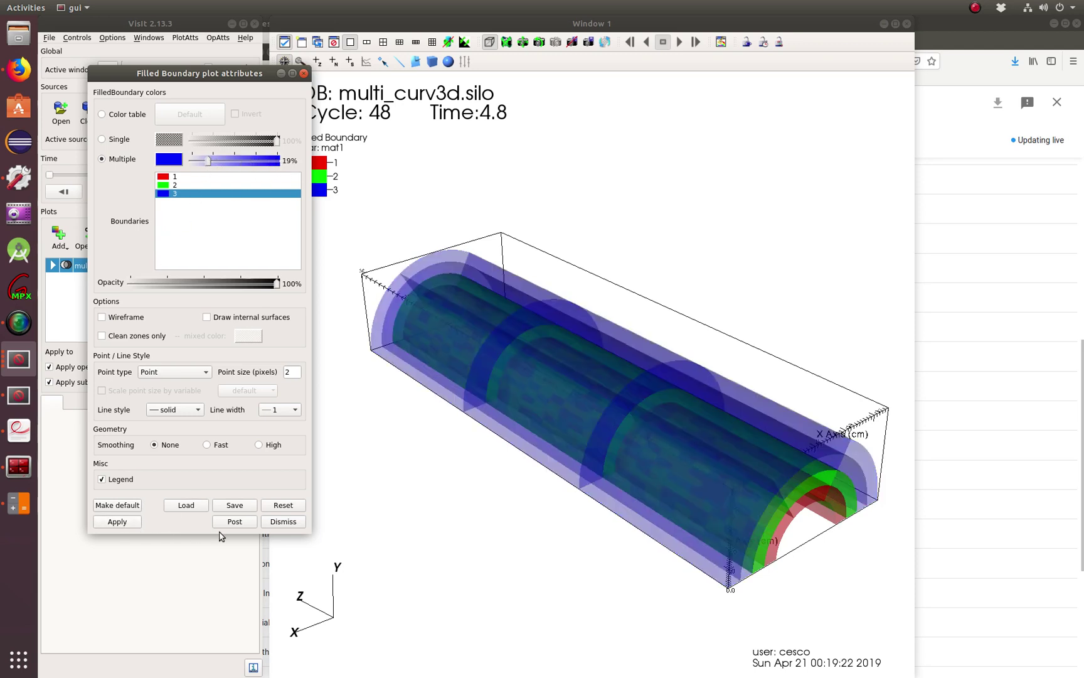
drag(598, 534, 624, 418)
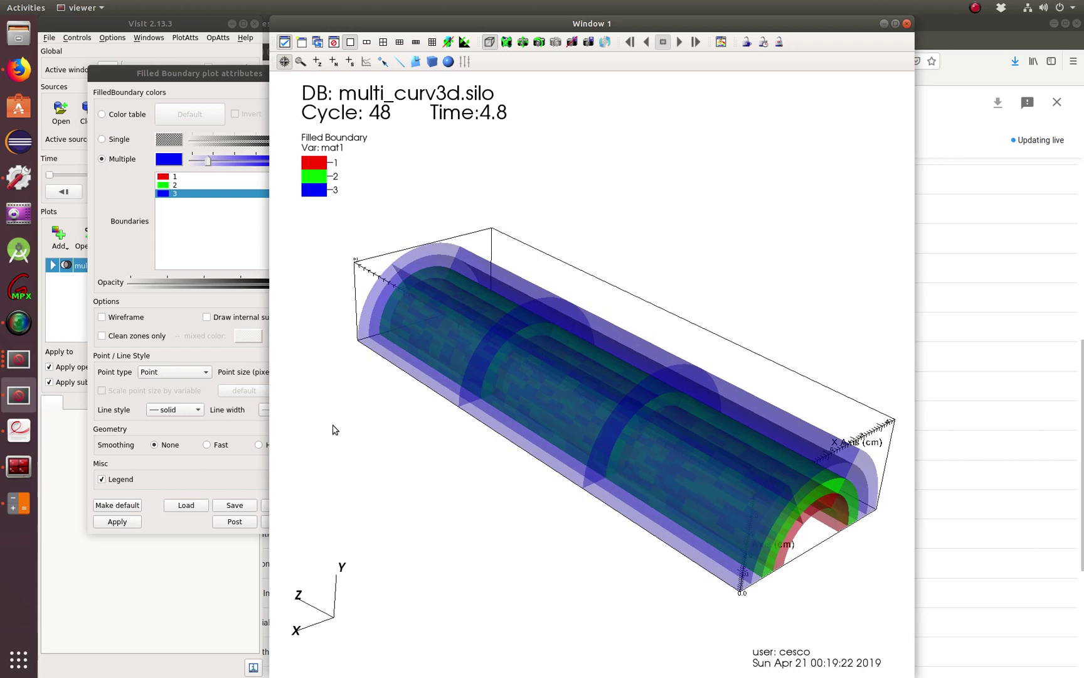
Turn on Wireframe for the Filled Boundary plot, apply it and inspect the wireframe from different angles
click(161, 334)
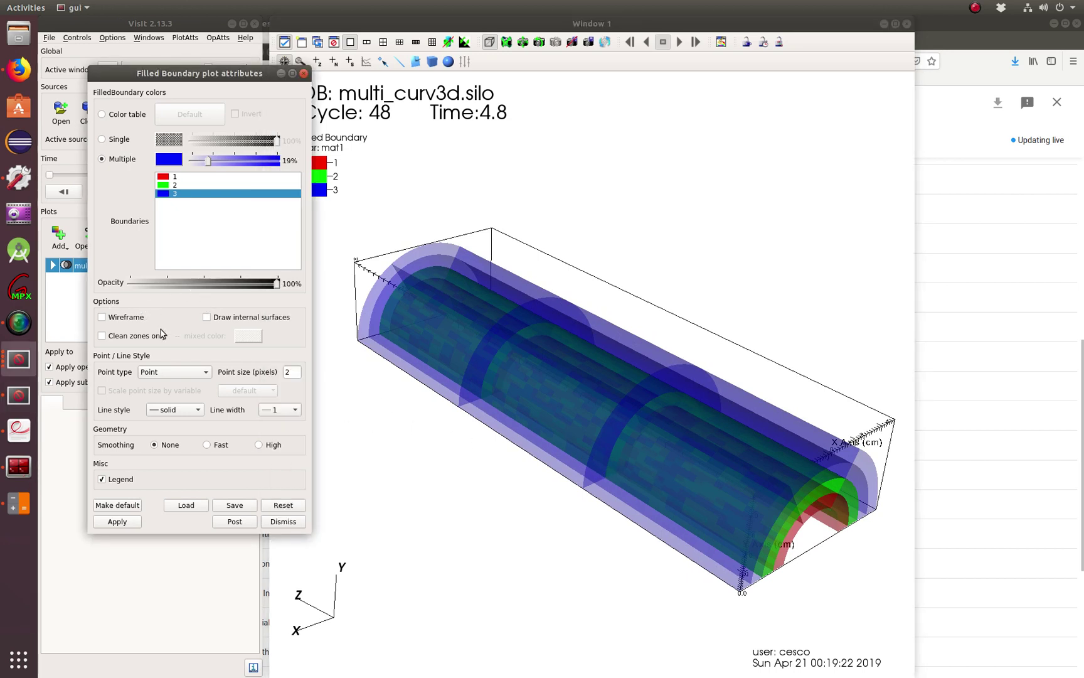
click(108, 320)
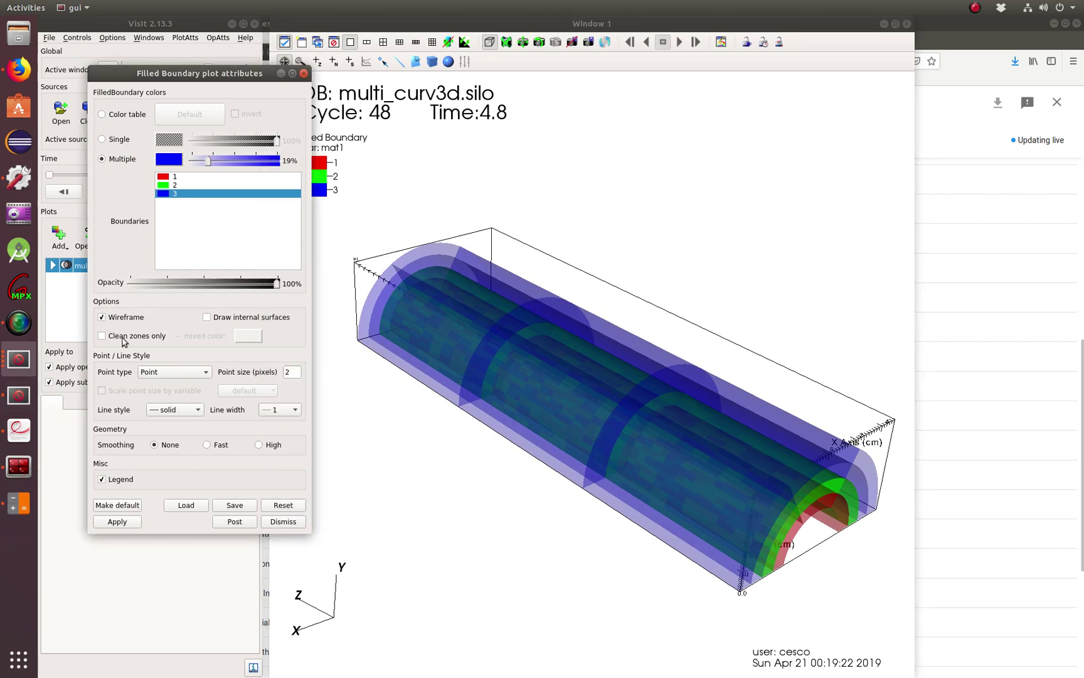
click(117, 522)
click(525, 480)
drag(525, 479, 516, 441)
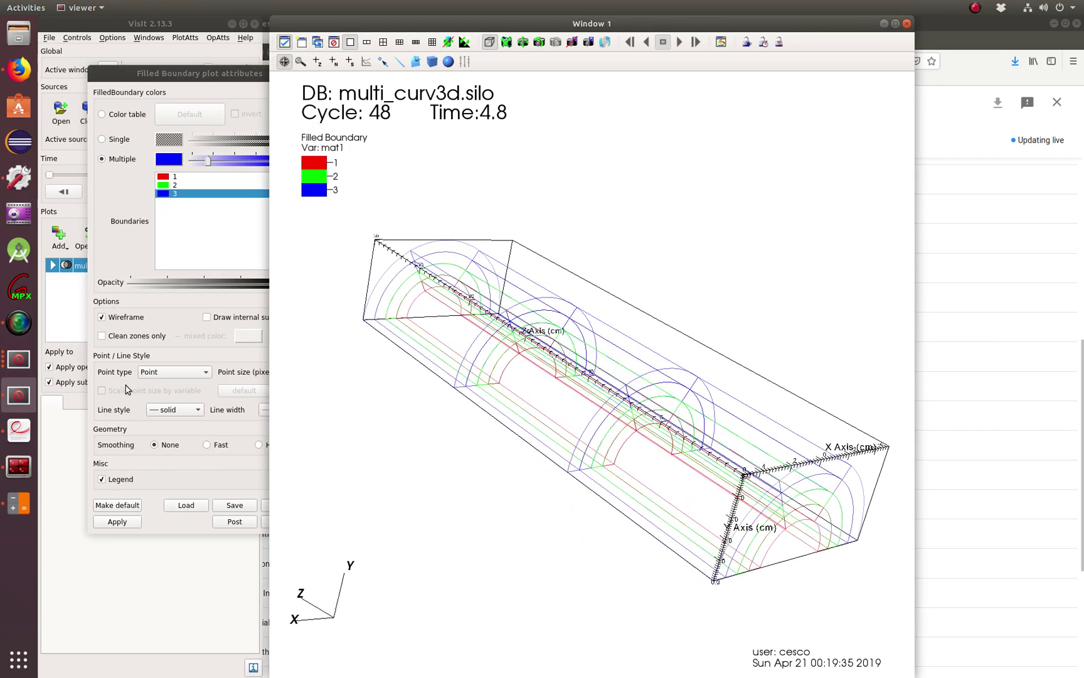
drag(484, 383, 492, 452)
Try to draw the wireframe with internal surfaces enabled and a line width of 10
click(170, 318)
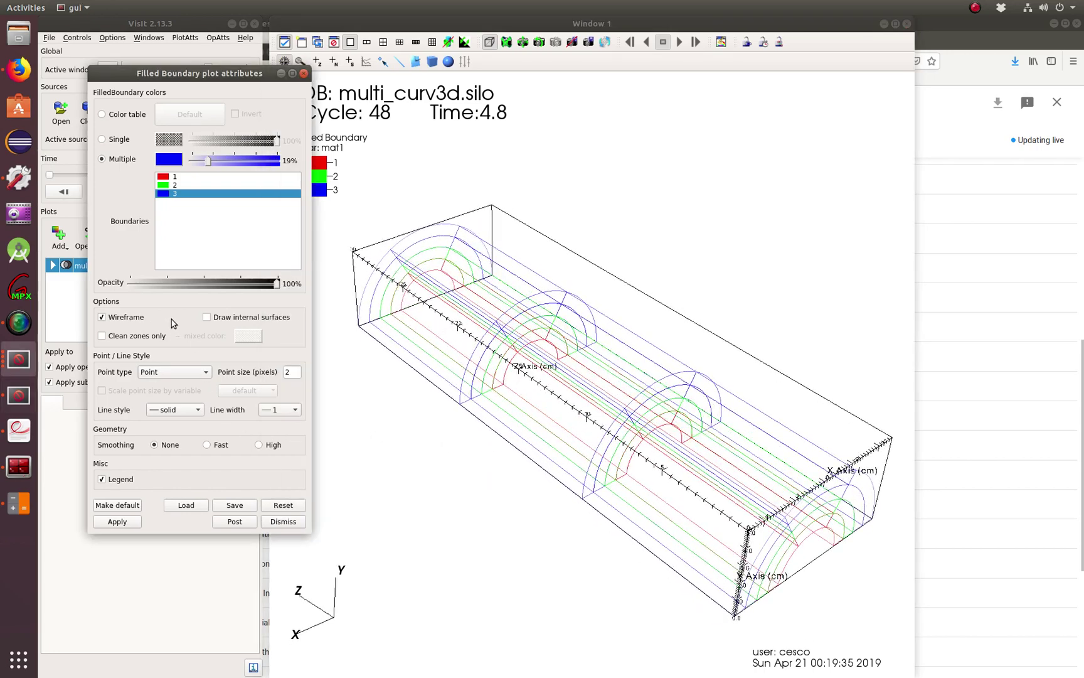
click(212, 318)
click(294, 411)
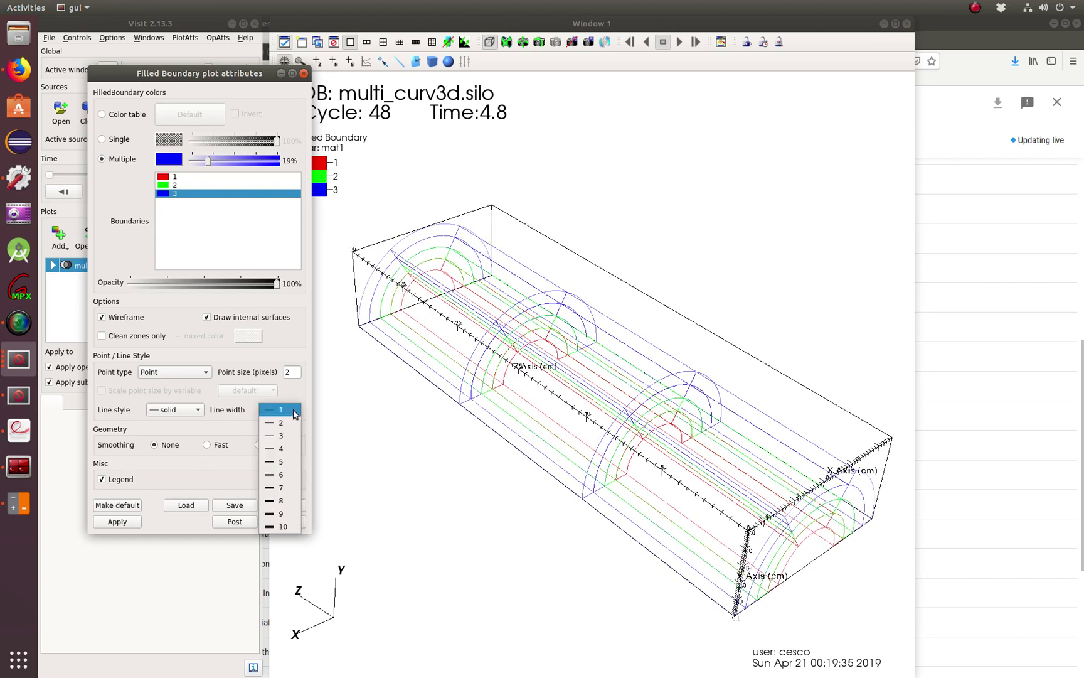
click(278, 527)
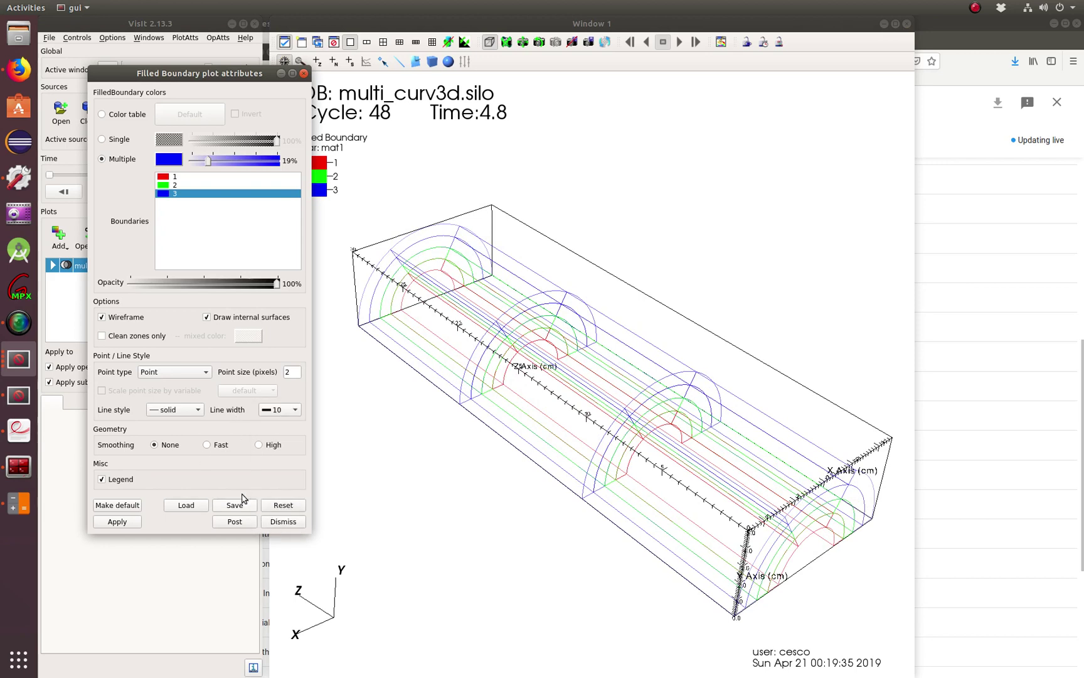
click(129, 523)
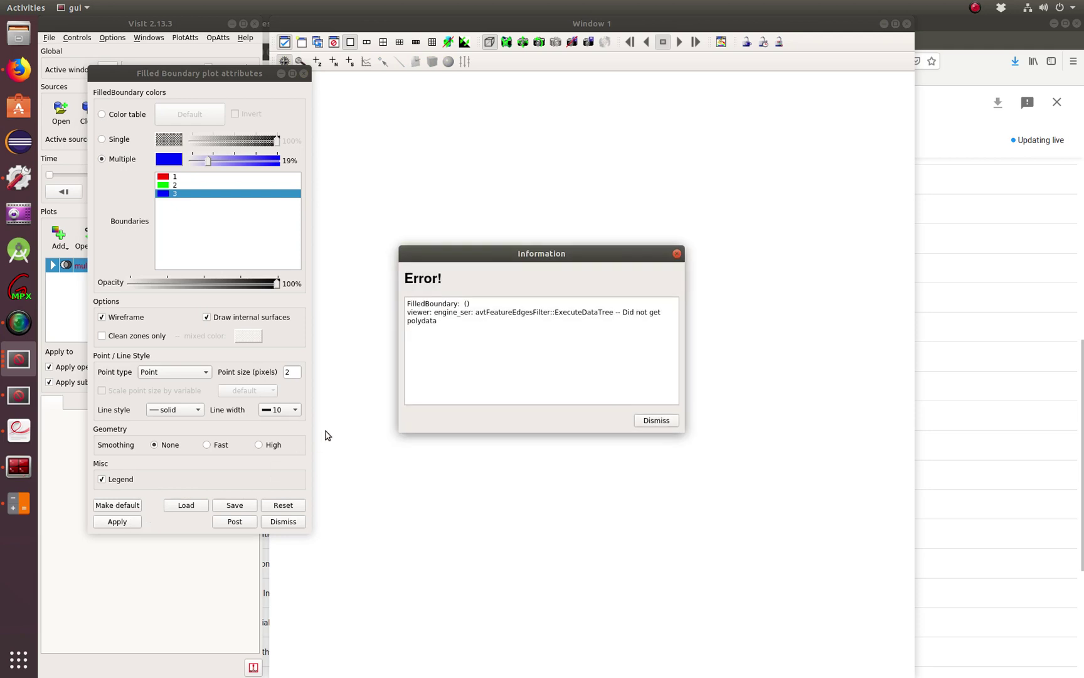
click(656, 420)
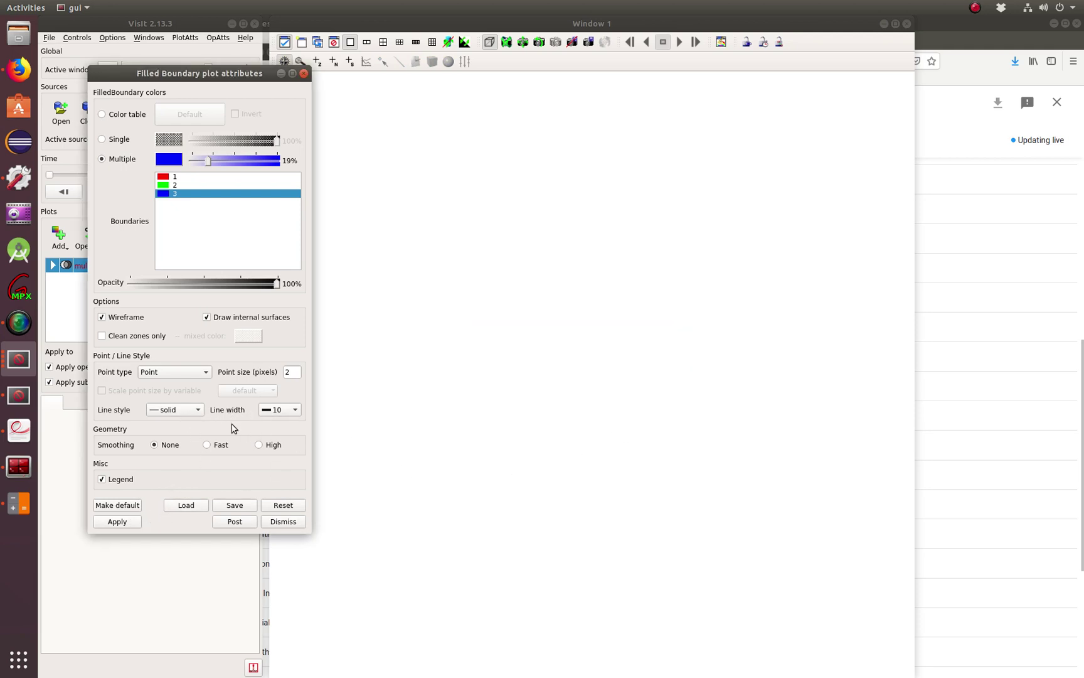
Try a line width of 3 for the Filled Boundary plot and redraw it
click(296, 412)
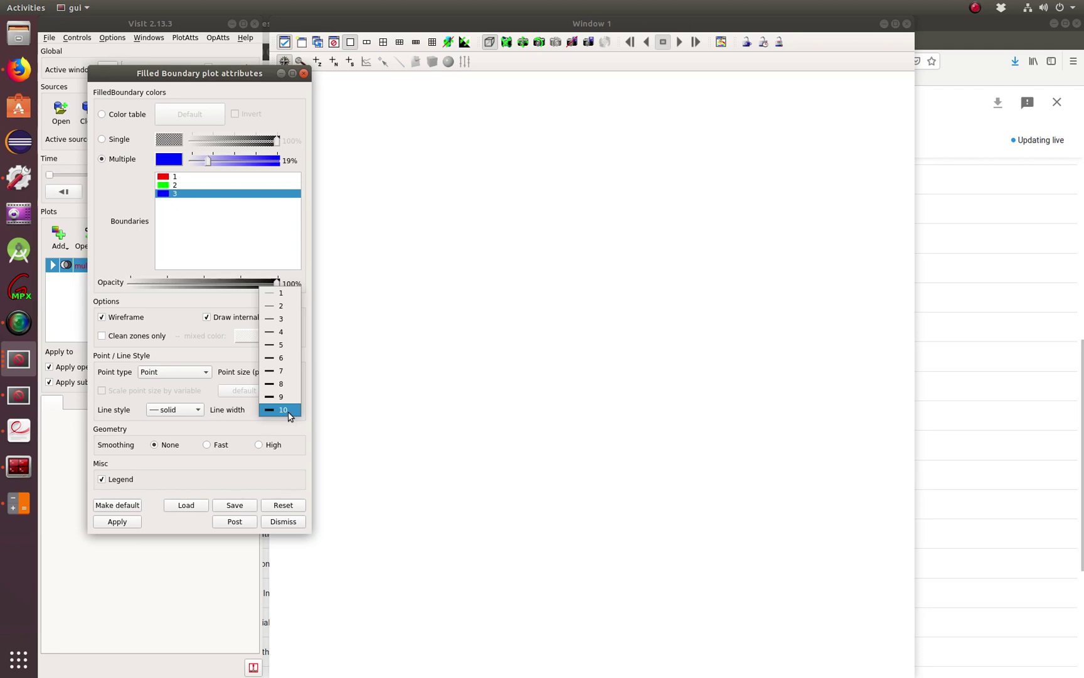
click(279, 319)
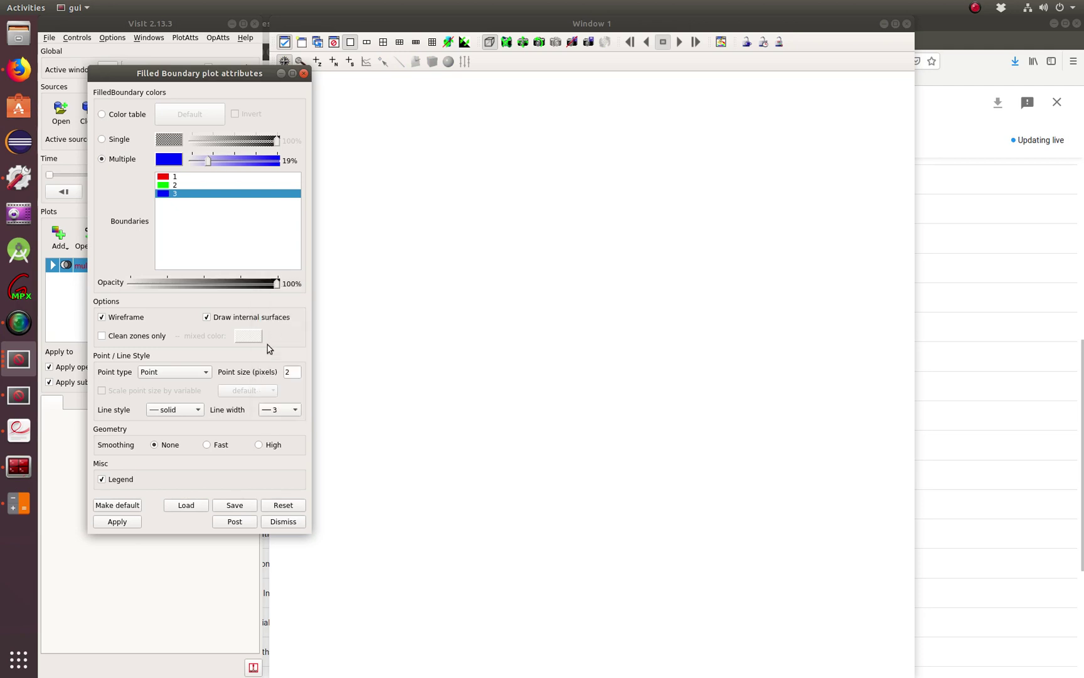
click(127, 521)
click(71, 479)
click(209, 236)
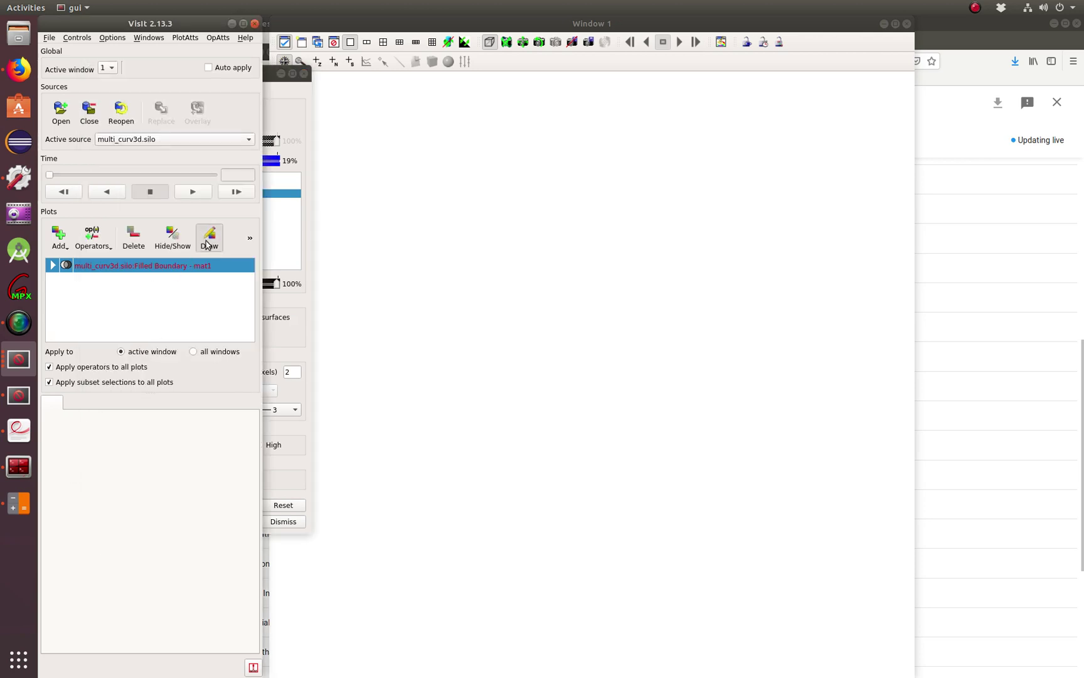
click(657, 420)
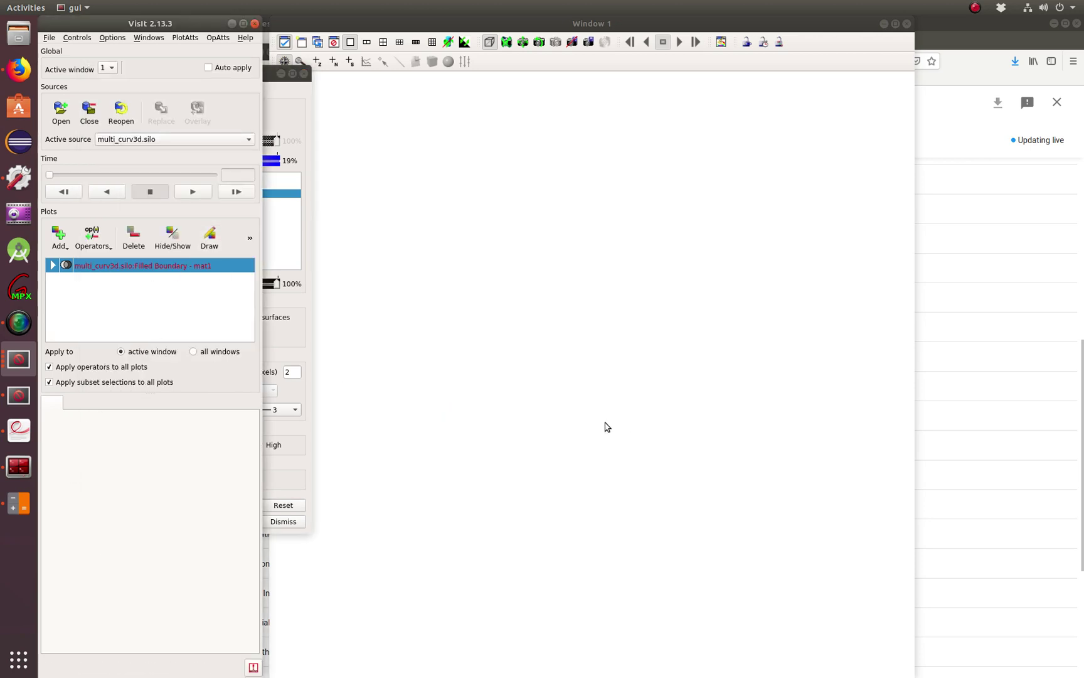
Set the Filled Boundary plot's line width to 1 and keep Point as the point type
double_click(96, 267)
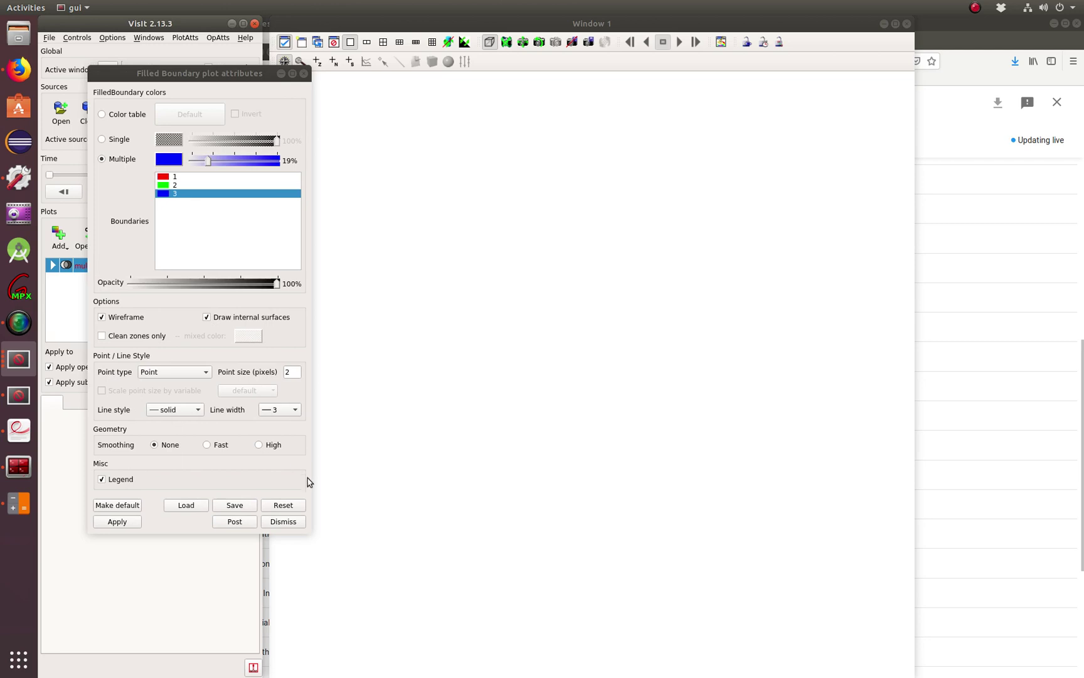
click(293, 411)
click(287, 388)
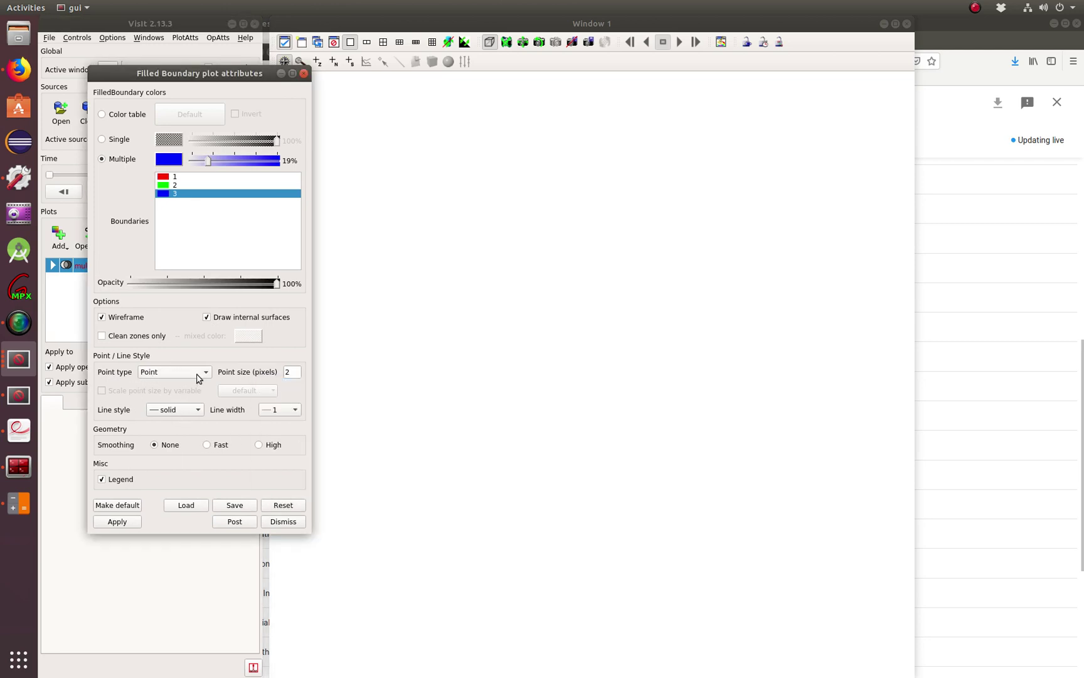
click(197, 375)
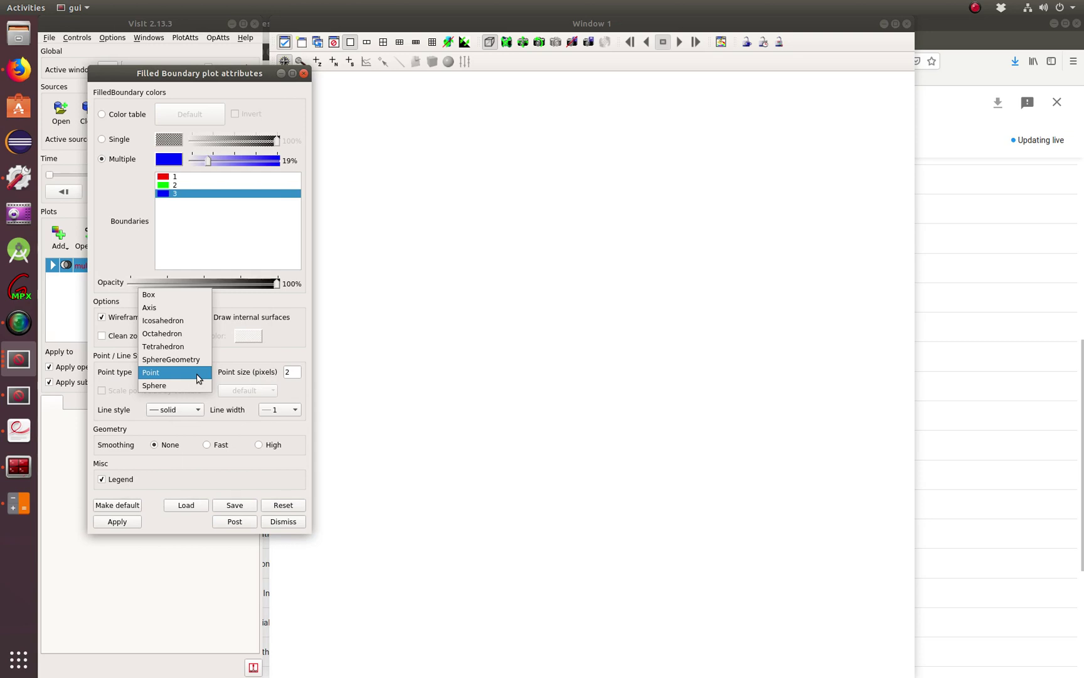
click(180, 373)
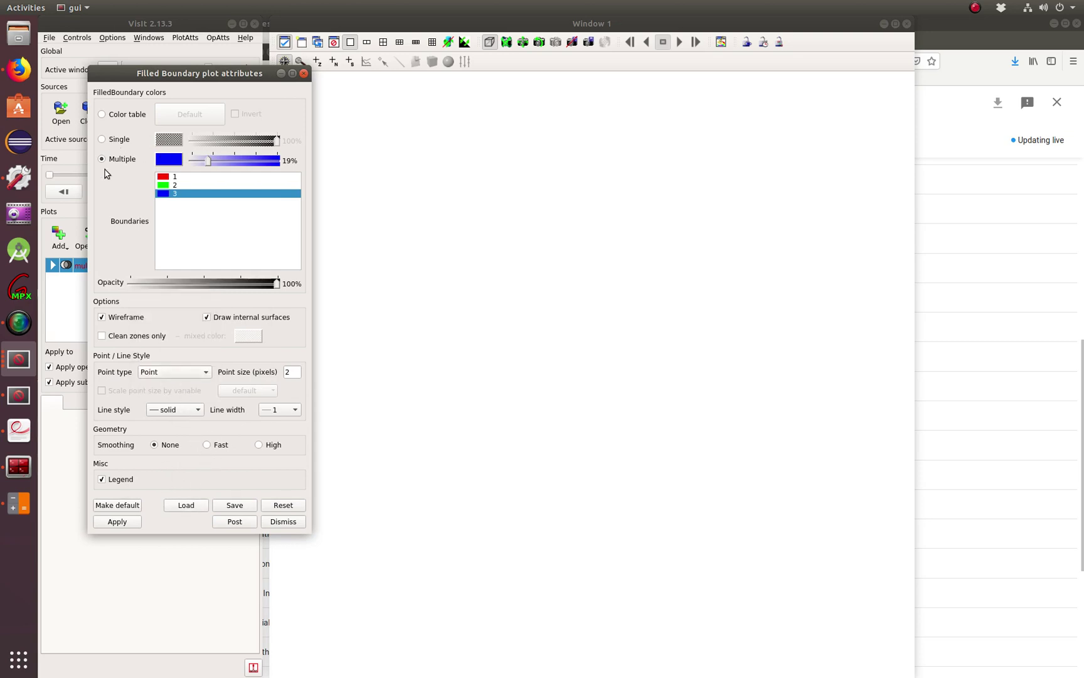
Color the Filled Boundary plot with the inverted inferno color table and try to redraw it
click(103, 115)
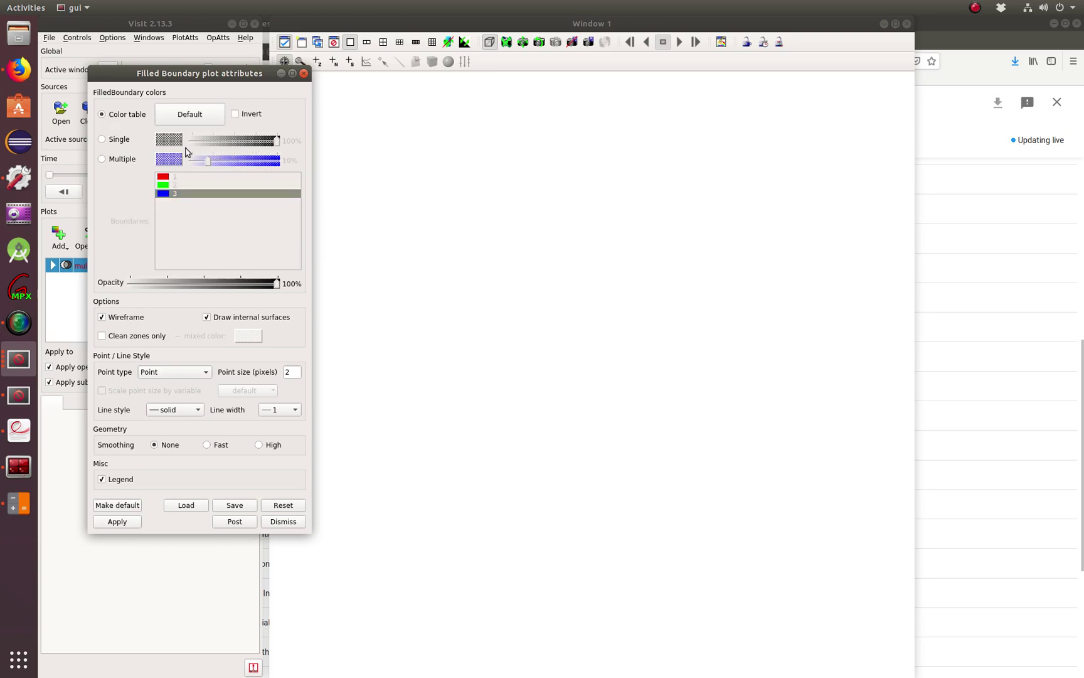
click(202, 118)
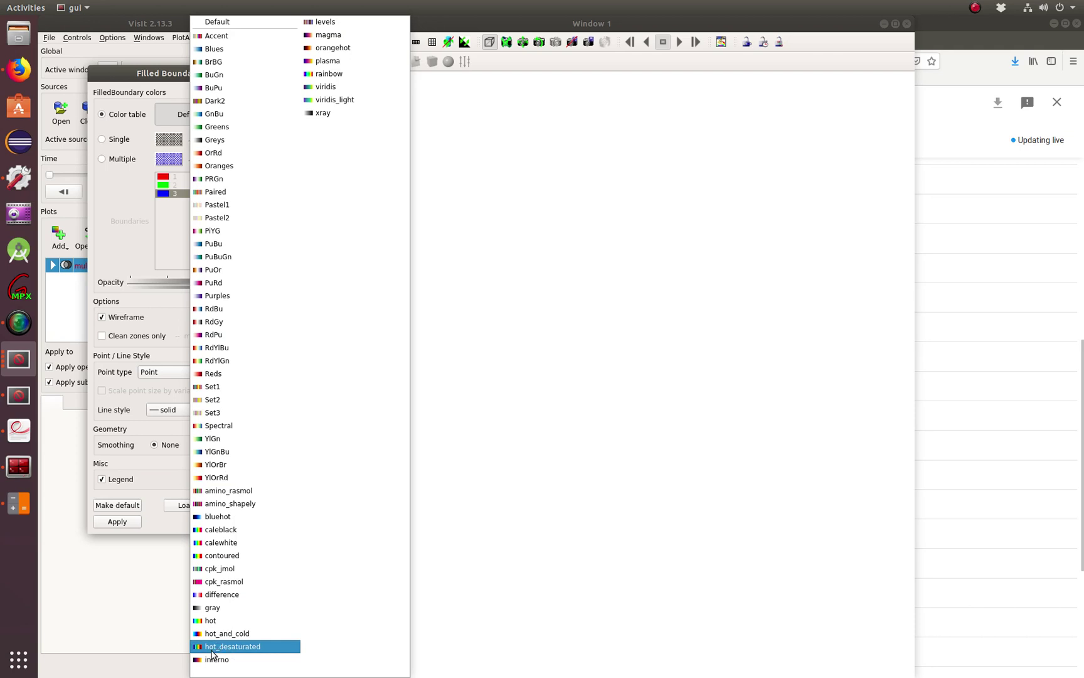
click(214, 659)
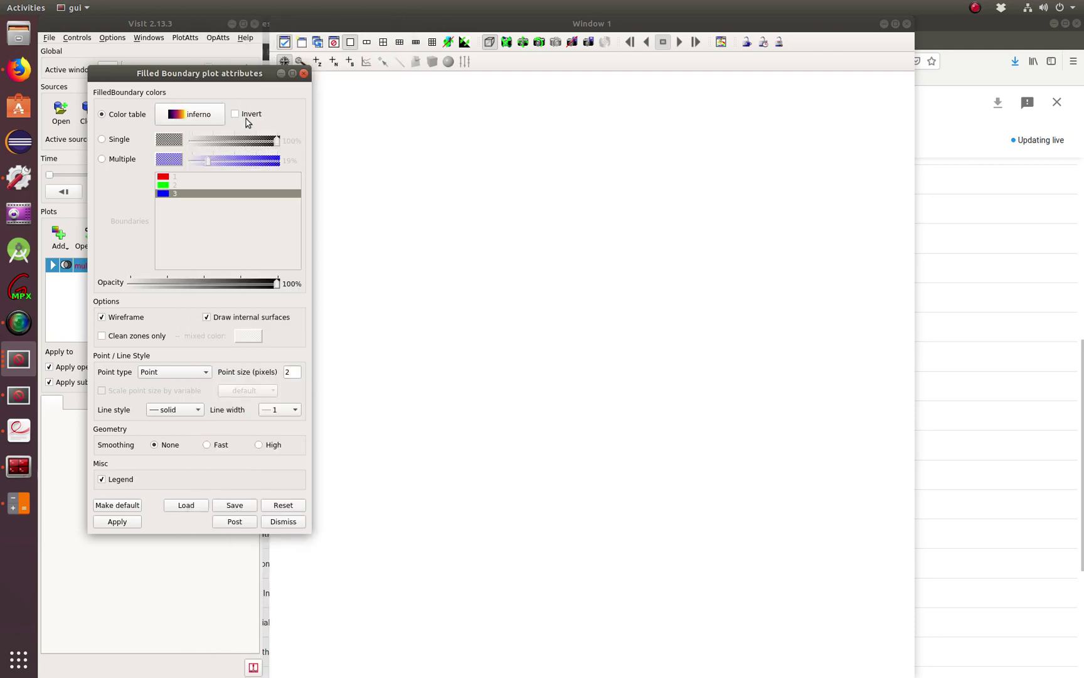
click(236, 114)
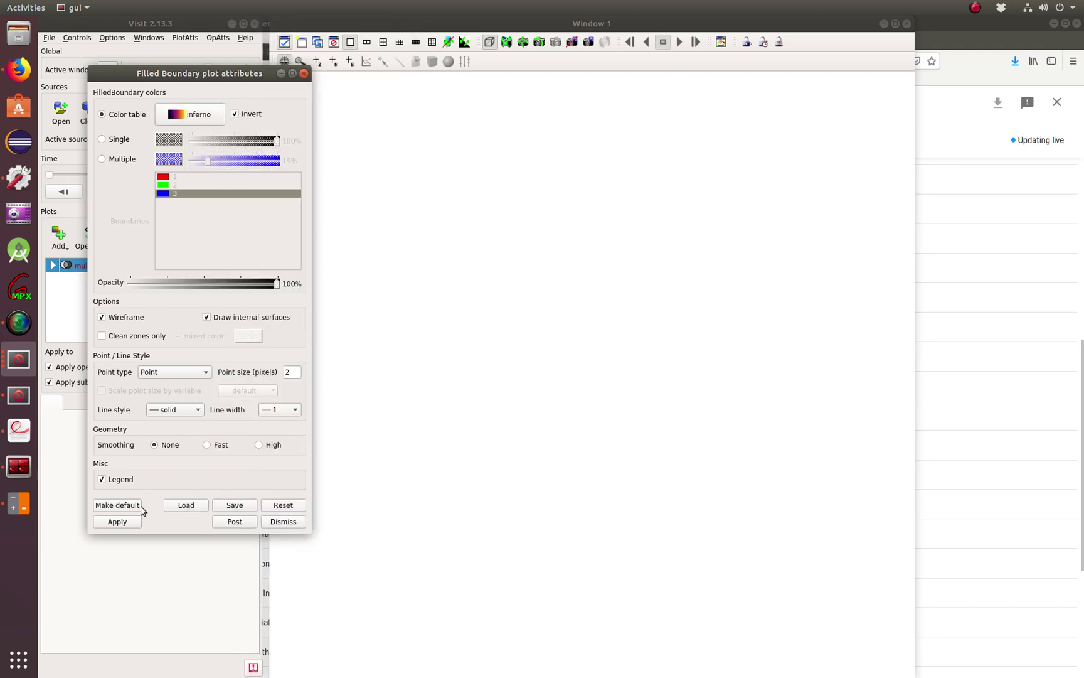
click(74, 542)
click(210, 237)
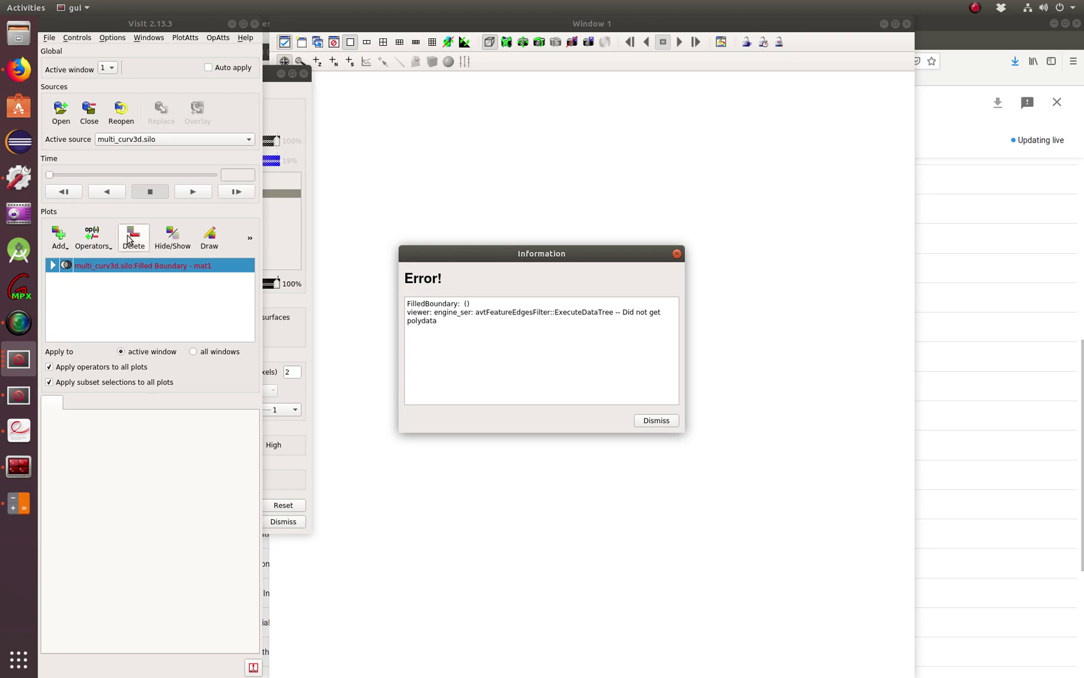
click(132, 268)
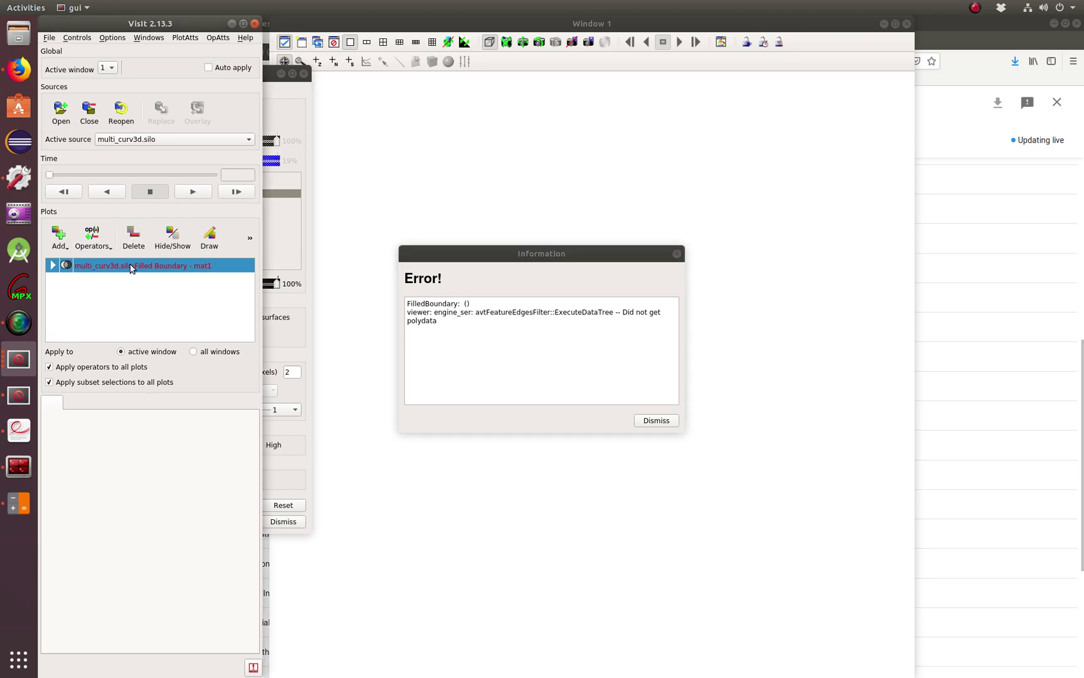
click(635, 426)
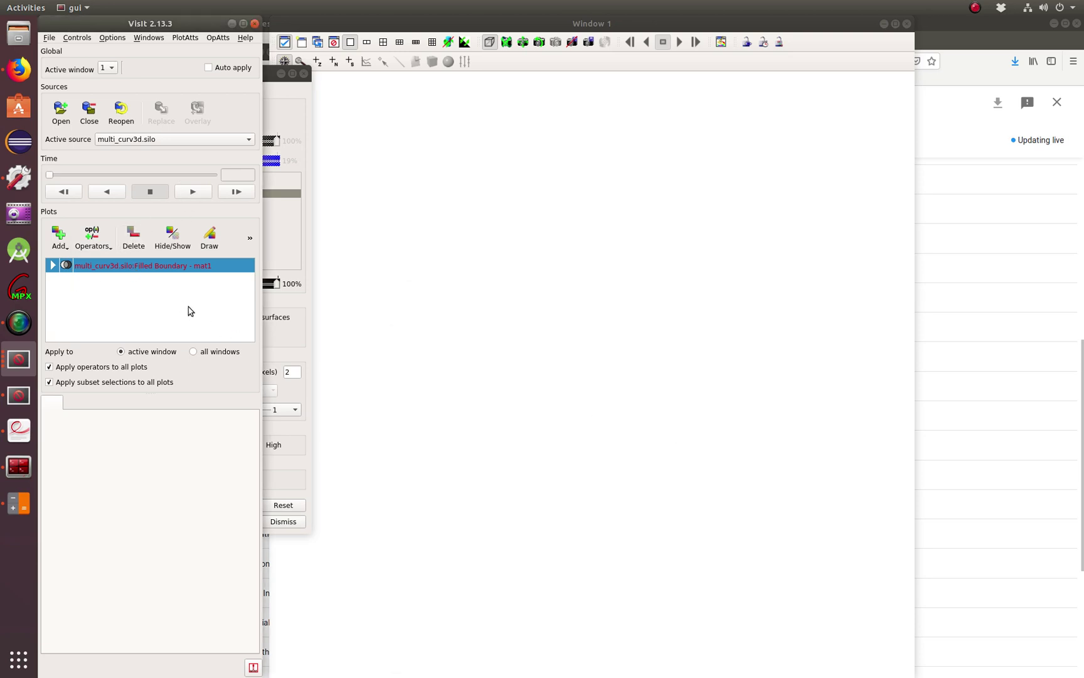
Set the plot's overall opacity to 41%, turn off Draw internal surfaces, apply the changes and redraw the plot
double_click(162, 269)
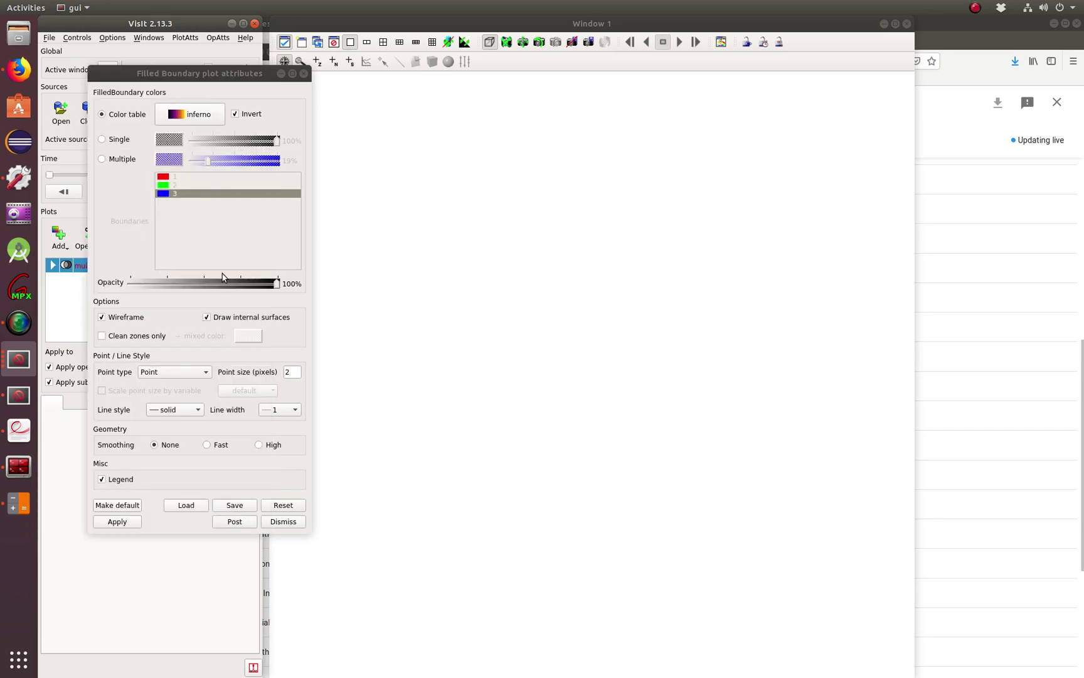
click(272, 285)
drag(272, 286, 193, 286)
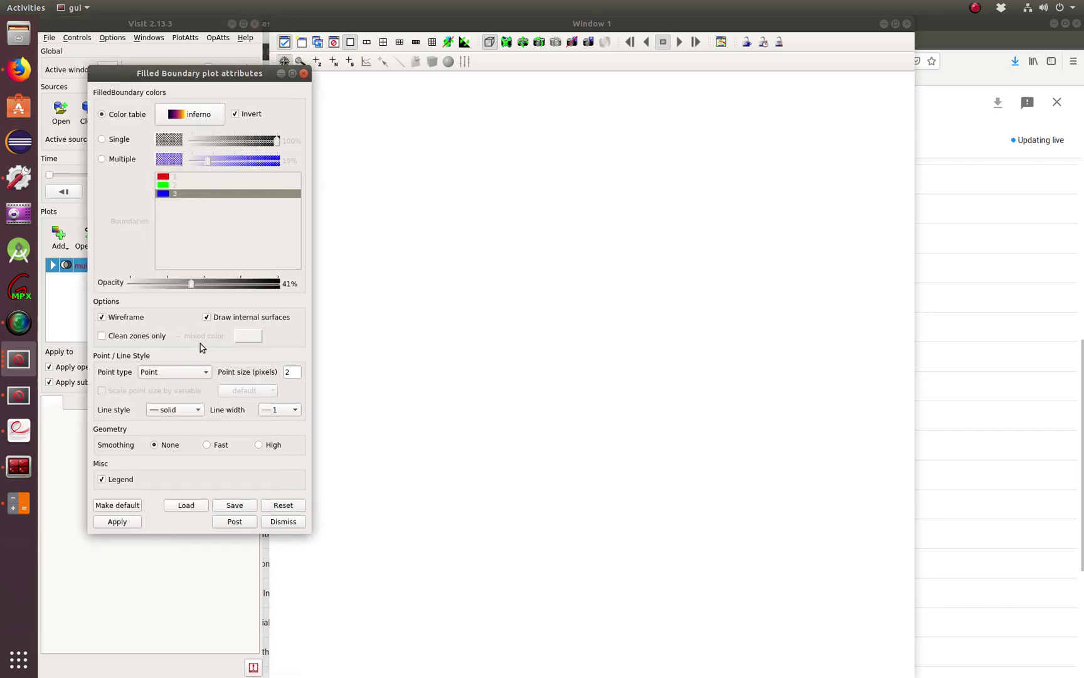
click(207, 318)
click(117, 522)
click(71, 488)
click(208, 241)
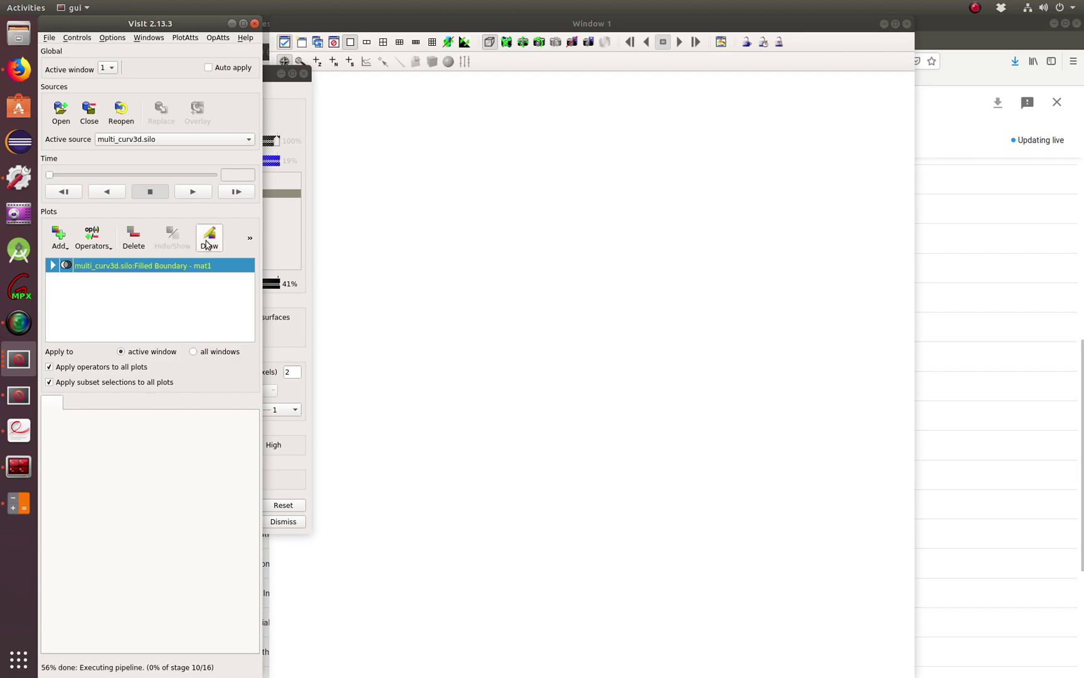
Inspect the redrawn wireframe from another angle, and hide the Filled Boundary plot and show it again
mouse_move(409, 387)
mouse_down()
mouse_move(385, 404)
mouse_move(455, 340)
mouse_move(620, 377)
mouse_move(534, 433)
mouse_move(490, 351)
mouse_move(511, 397)
mouse_up()
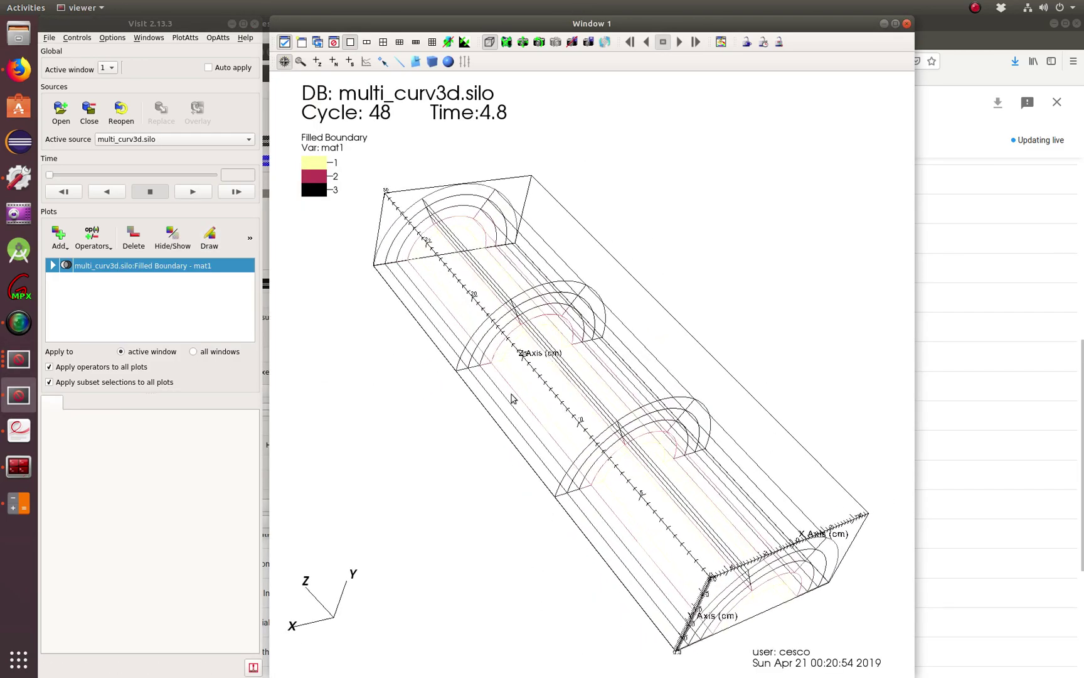
click(173, 240)
click(173, 240)
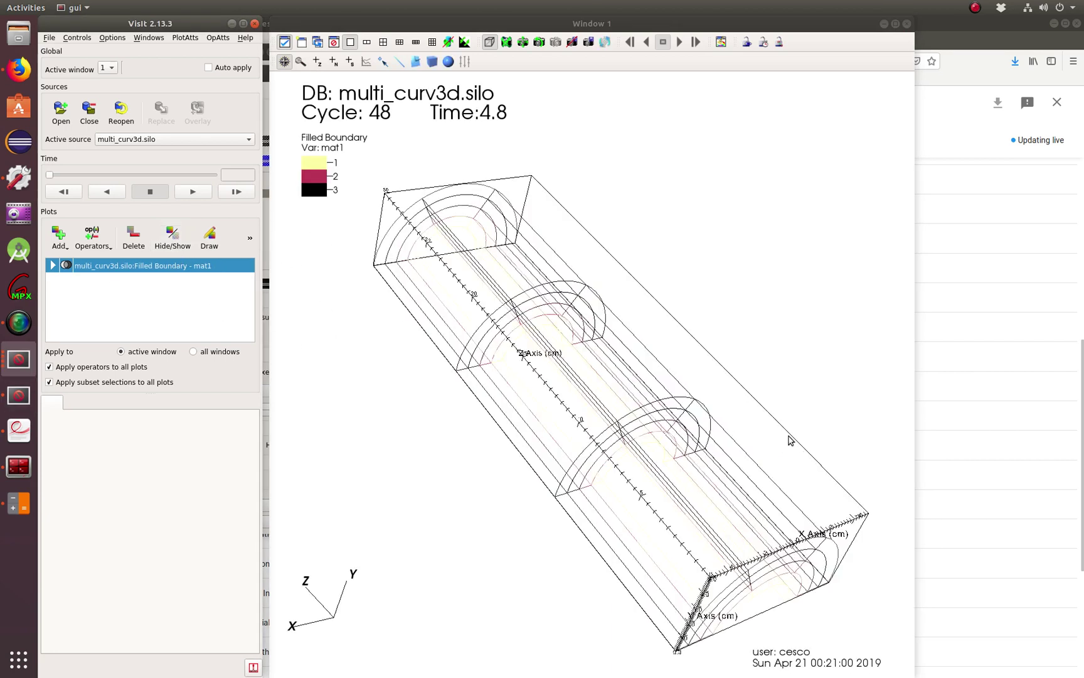
Turn off inversion of the Filled Boundary plot's inferno color table, apply the change and view the recolored wireframe from another angle
drag(790, 440, 556, 371)
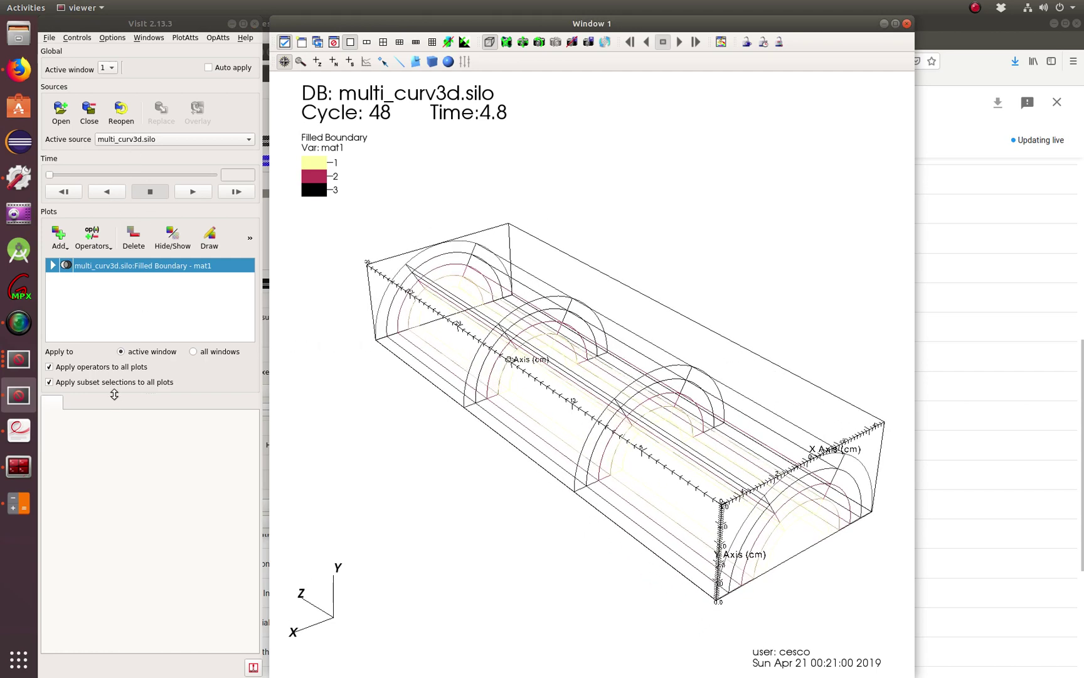
double_click(115, 270)
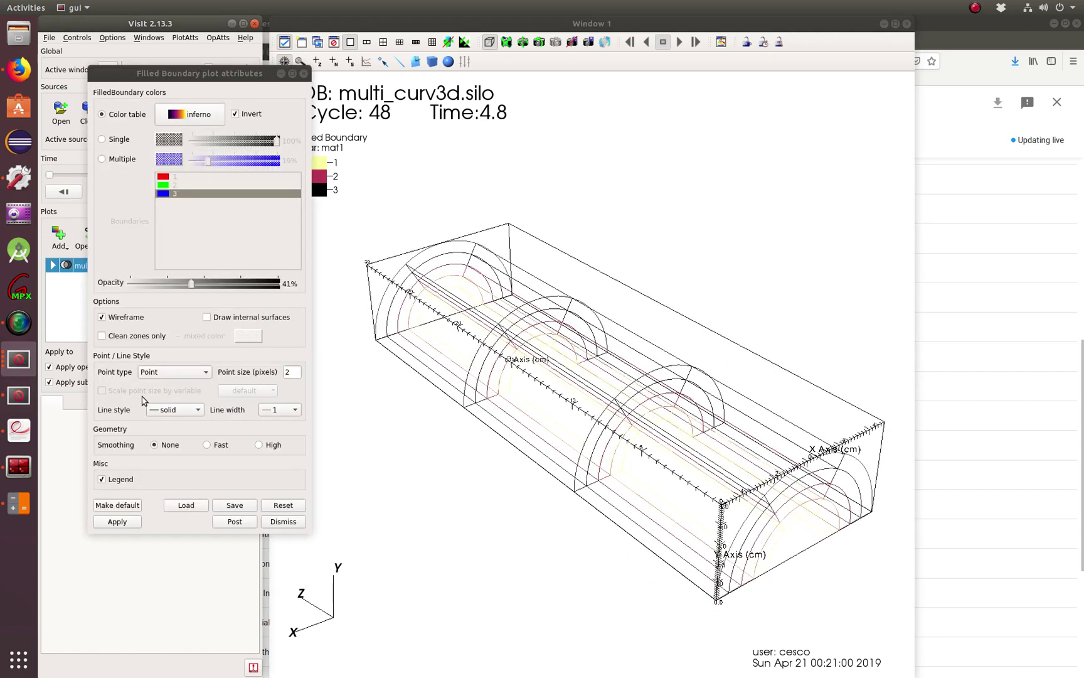
click(234, 115)
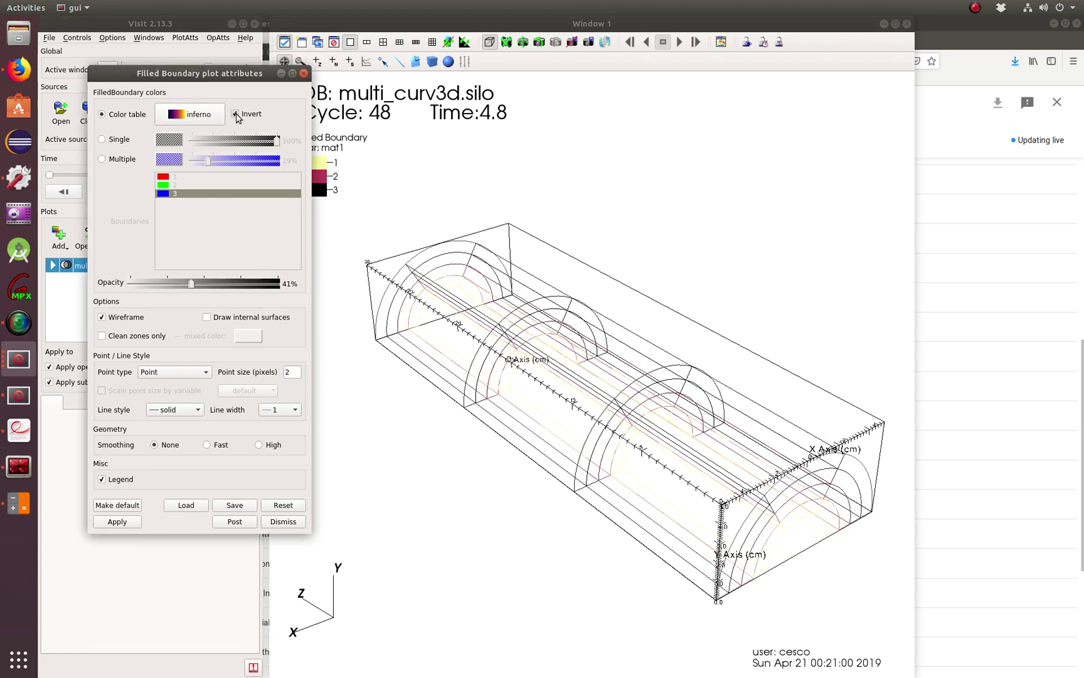
click(110, 524)
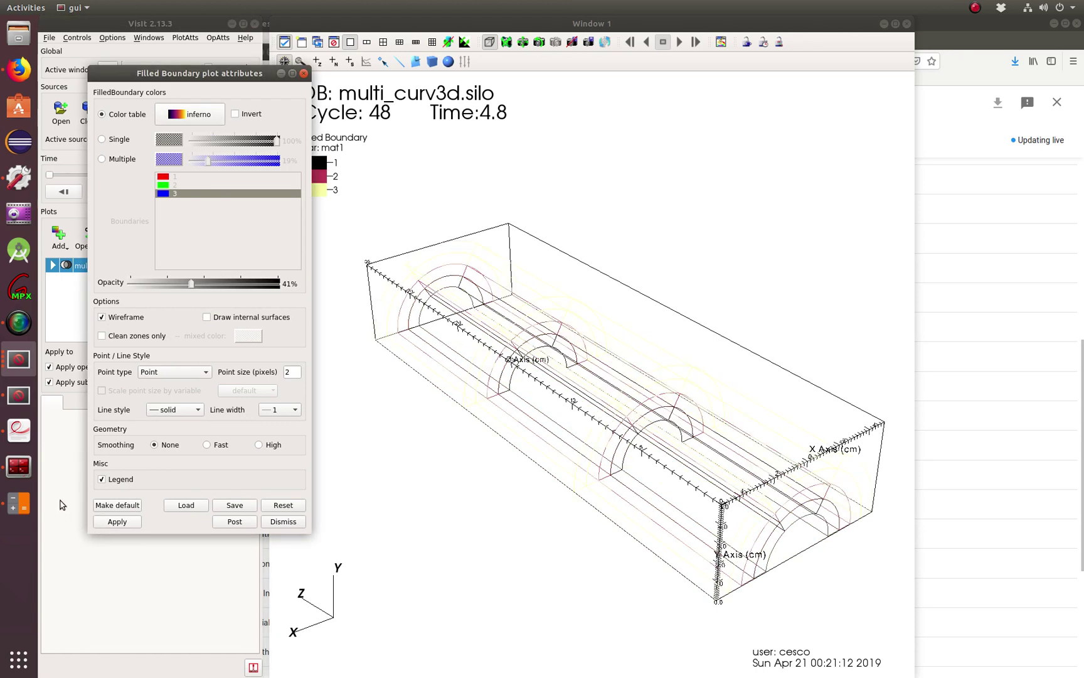
click(61, 505)
drag(597, 480, 524, 421)
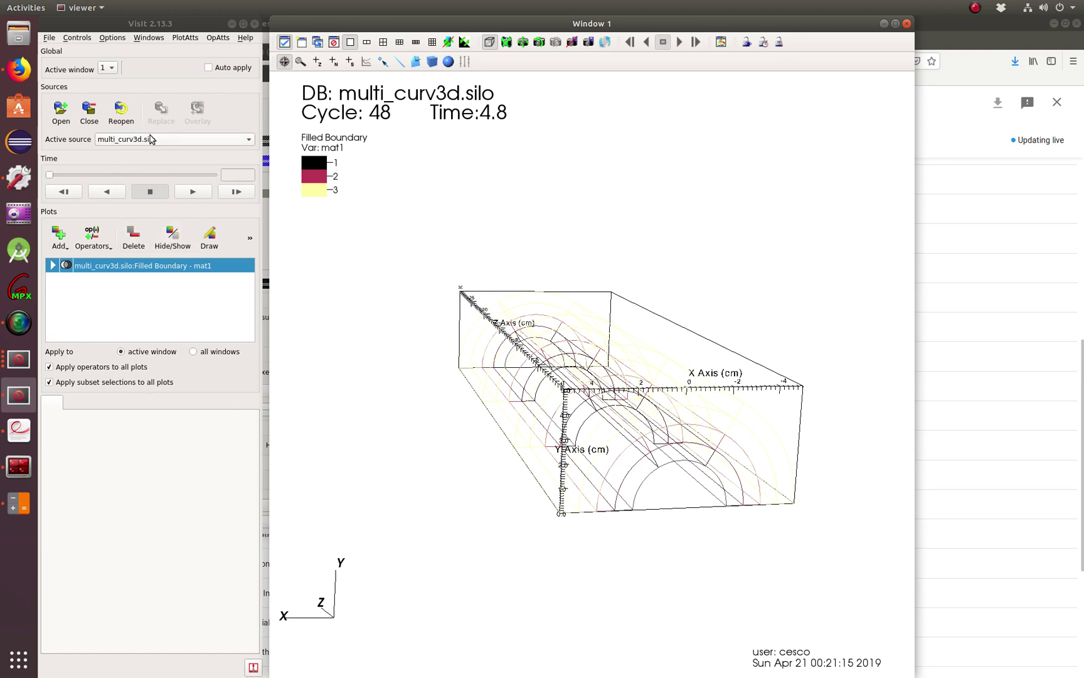
Color the Filled Boundary plot's boundaries with Multiple colors, turn off Wireframe, apply the changes and orbit the solid plot
double_click(162, 274)
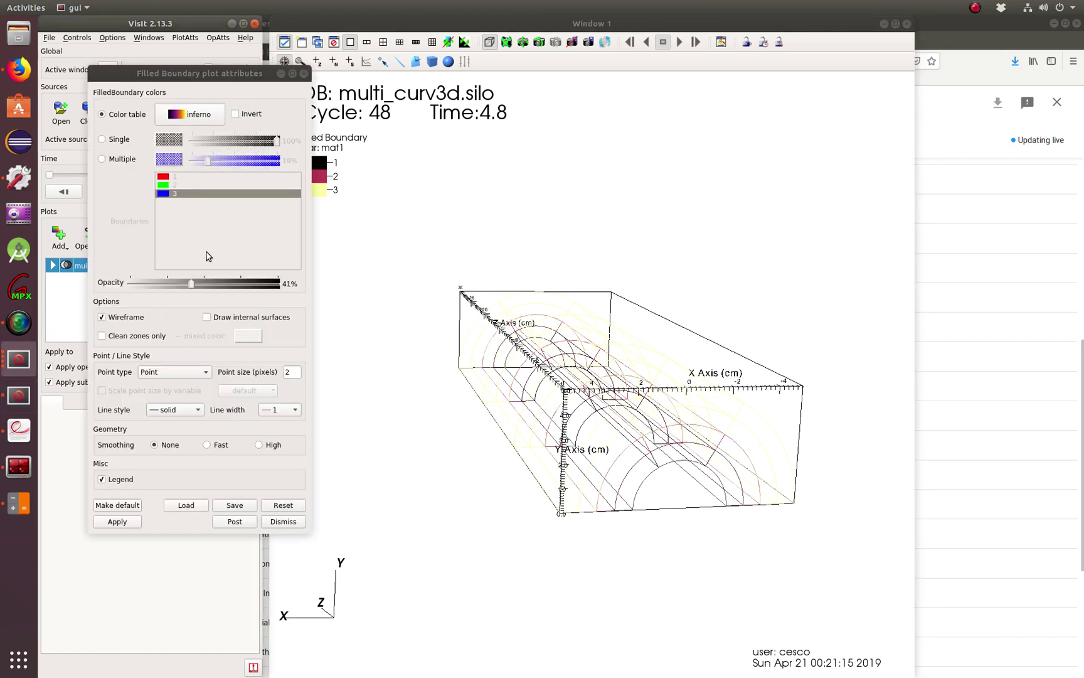
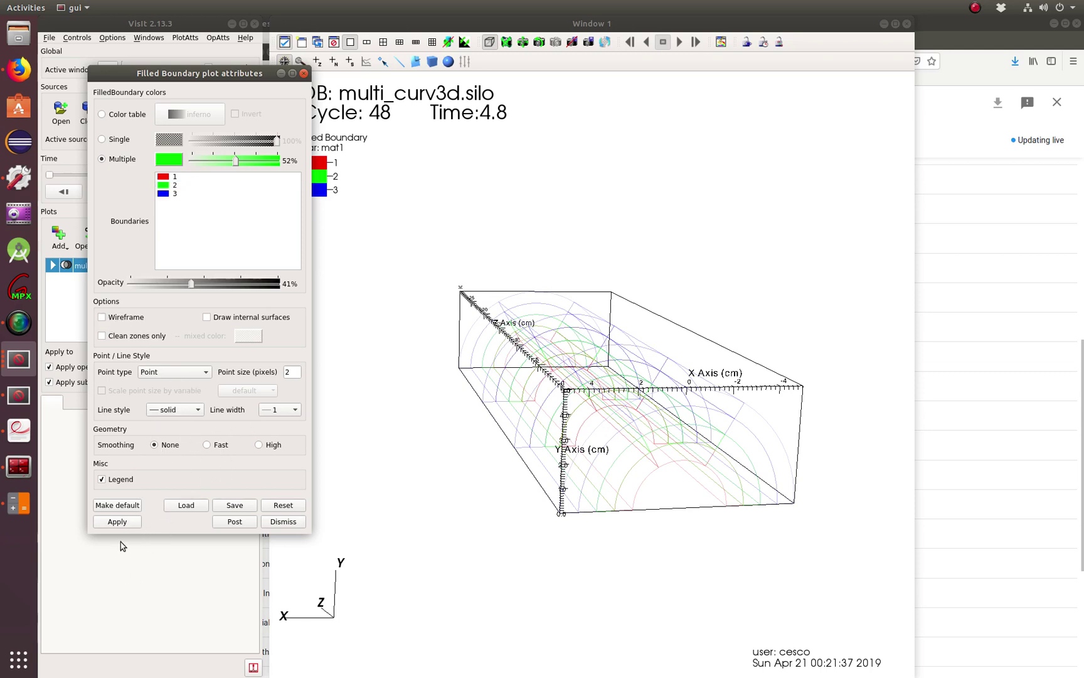
click(123, 522)
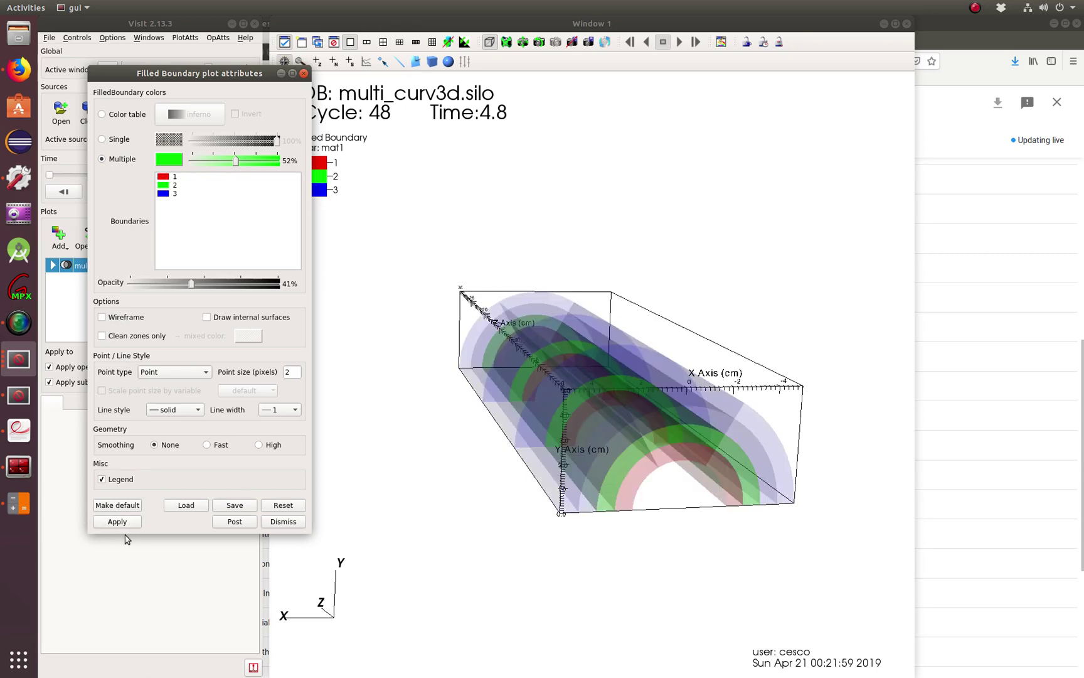
drag(663, 589, 728, 578)
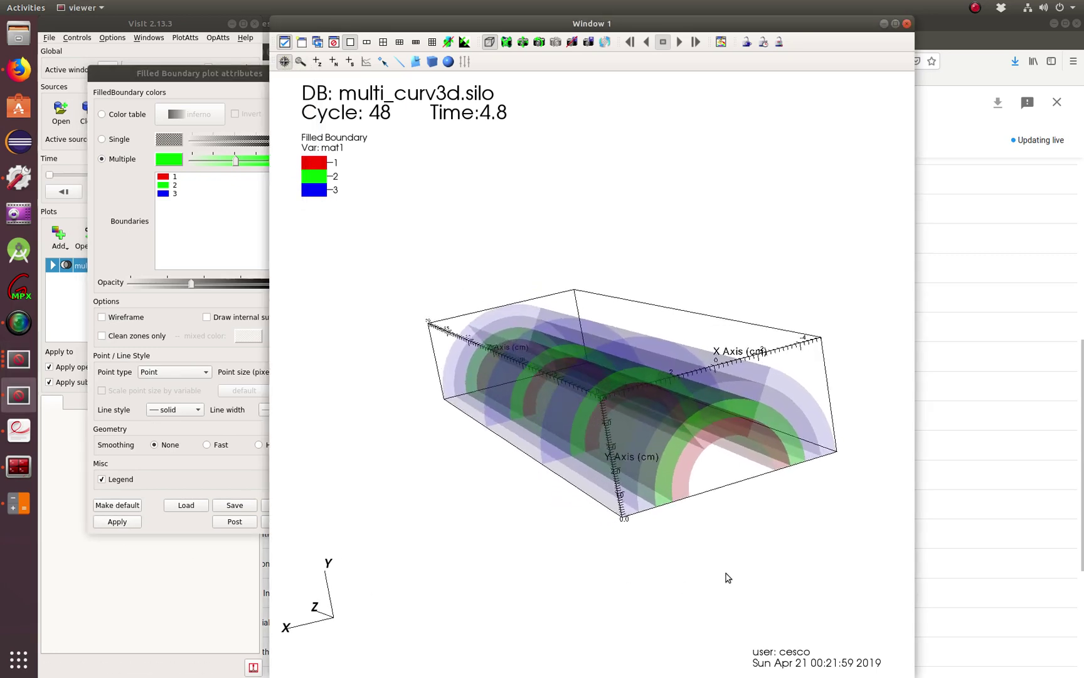
click(144, 632)
drag(476, 445, 444, 397)
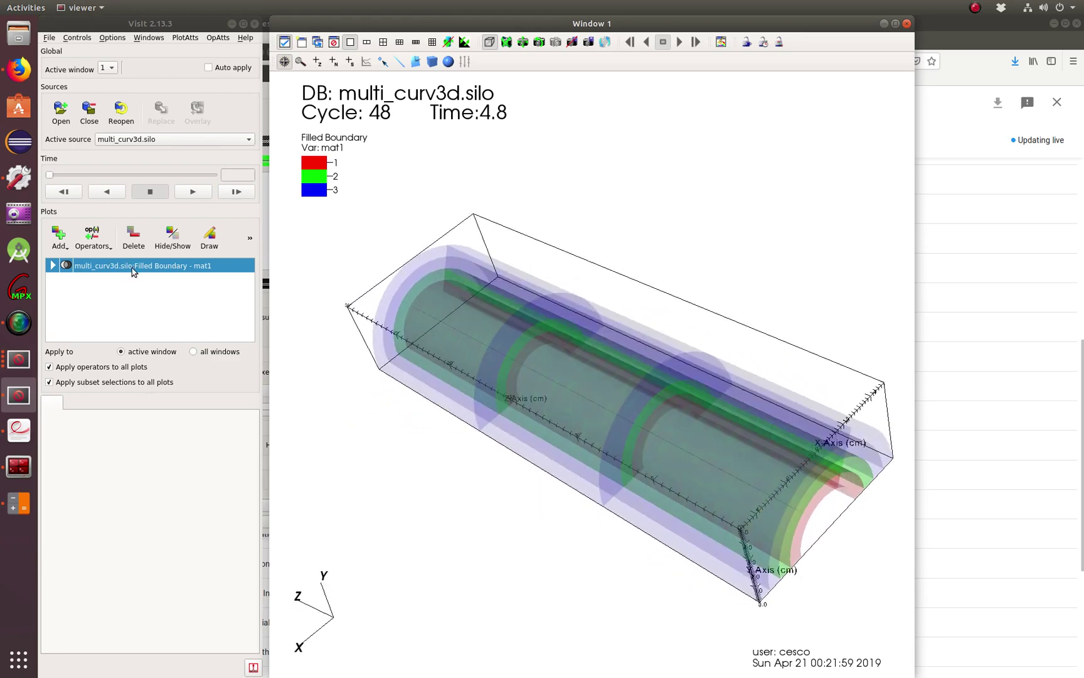
Hide and show the Filled Boundary plot, and inspect its translucent layers from several angles with Spin mode on
click(166, 245)
click(167, 244)
drag(457, 417, 371, 395)
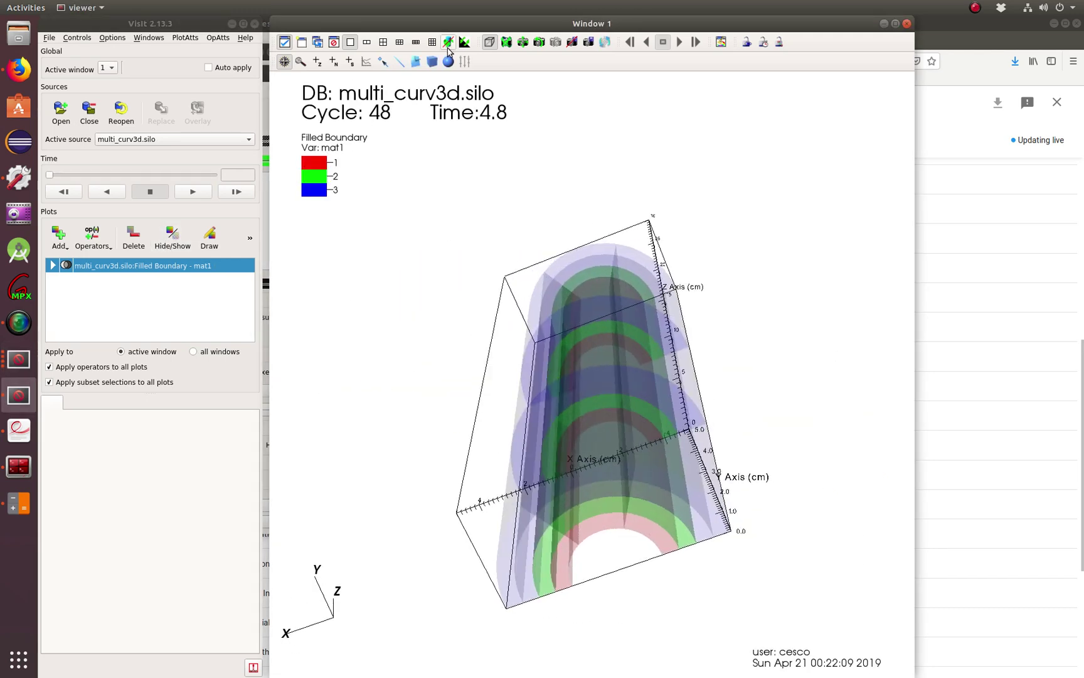
drag(535, 447, 643, 432)
drag(794, 438, 582, 500)
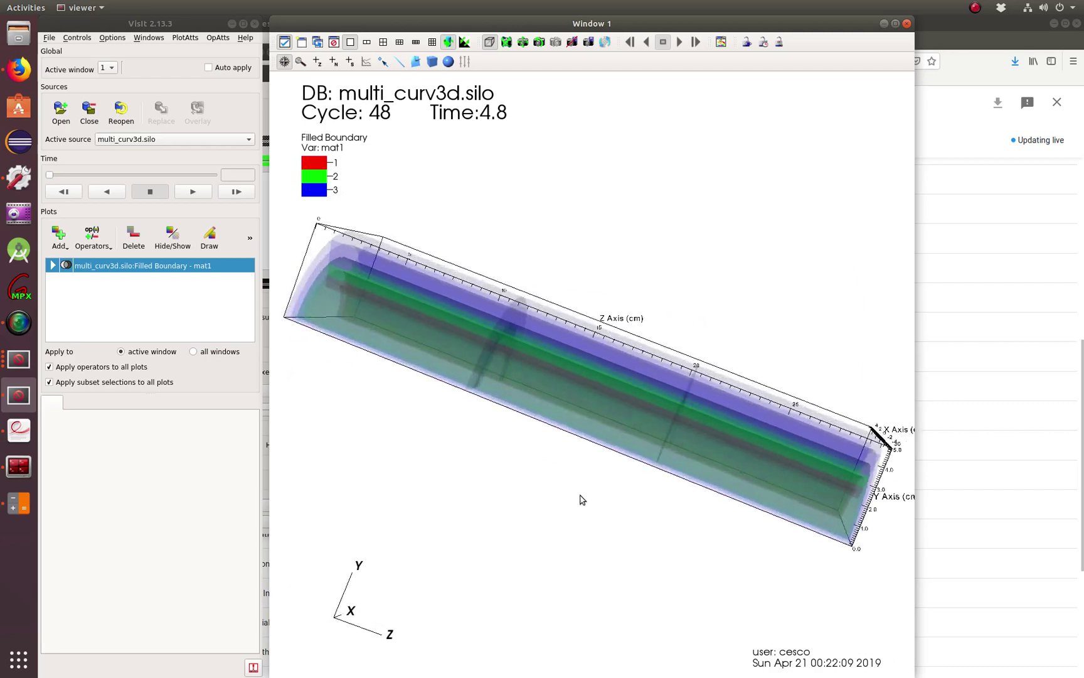